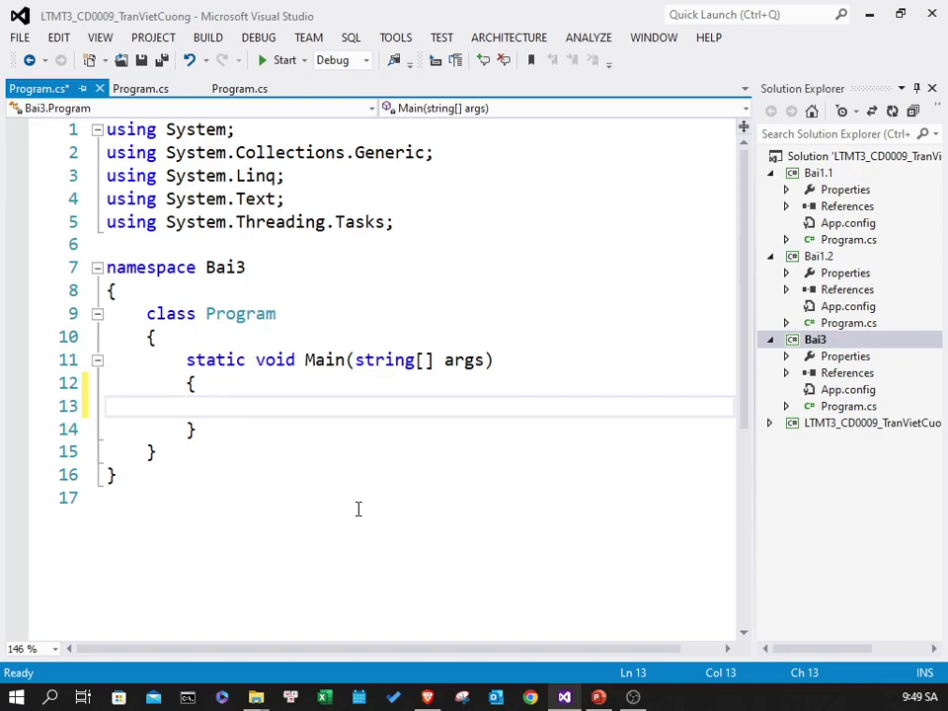
# - Launch SQL Server 2014 Configuration Manager maximized and select the SQL Server (MSSQLSERVER) service
pyautogui.click(27, 697)
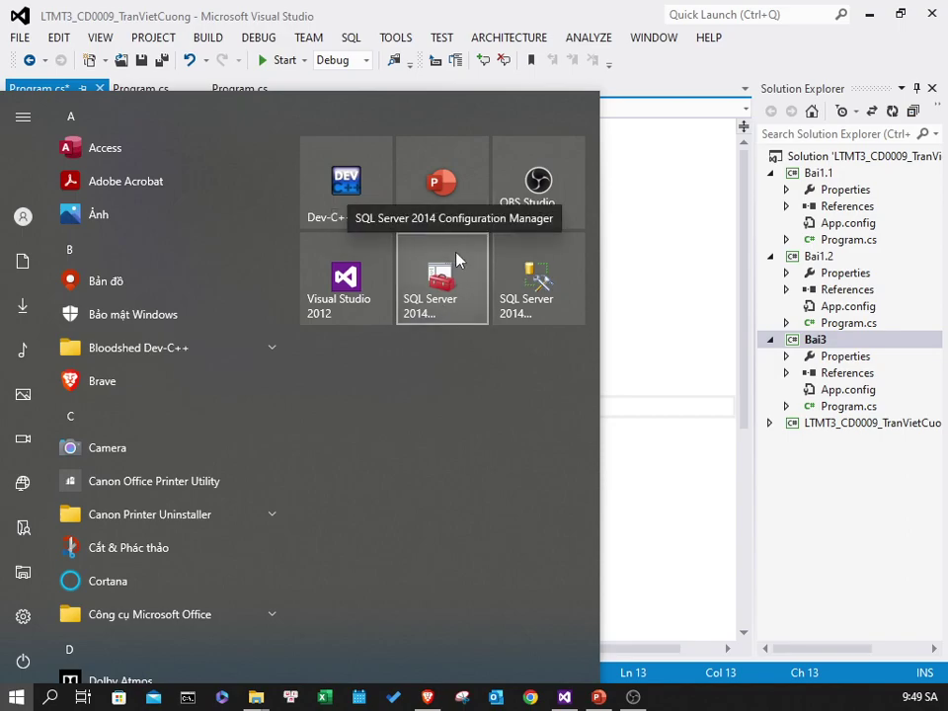
pyautogui.click(451, 293)
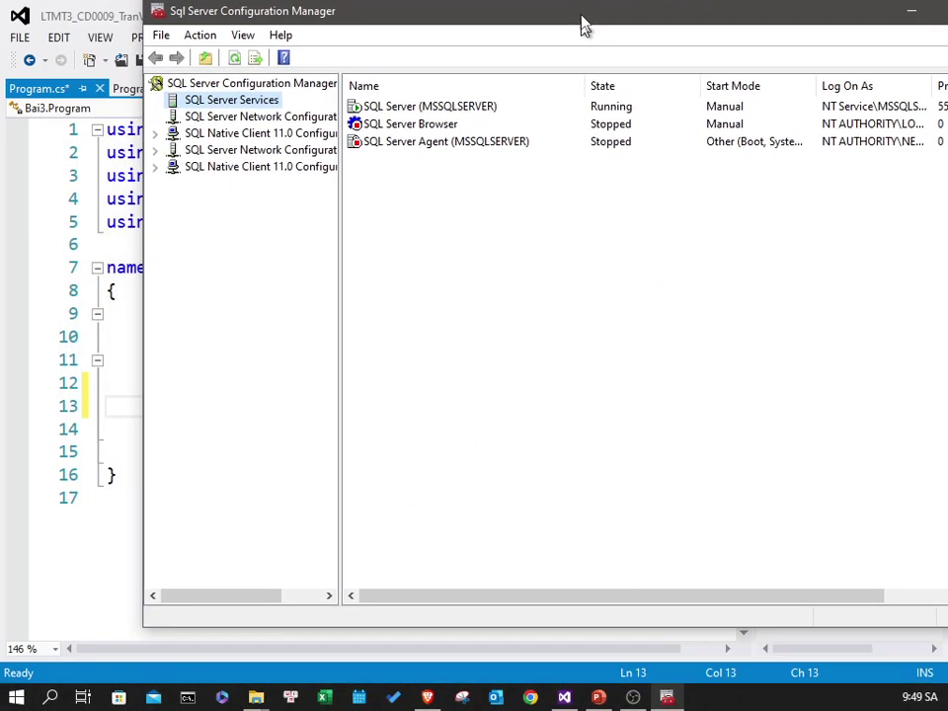
pyautogui.doubleClick(582, 22)
pyautogui.click(326, 117)
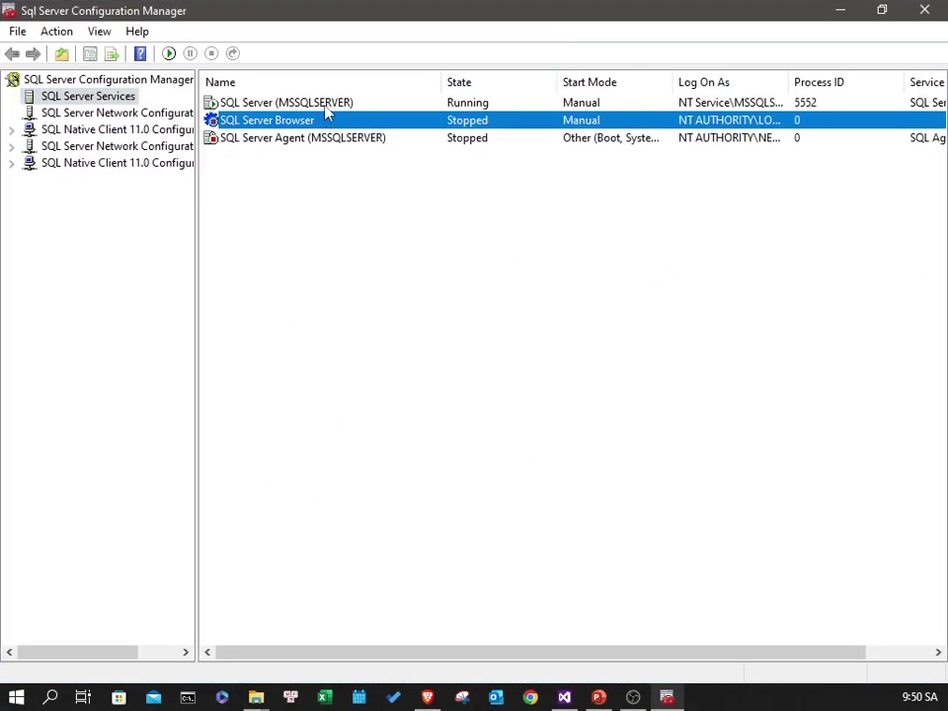
pyautogui.click(324, 105)
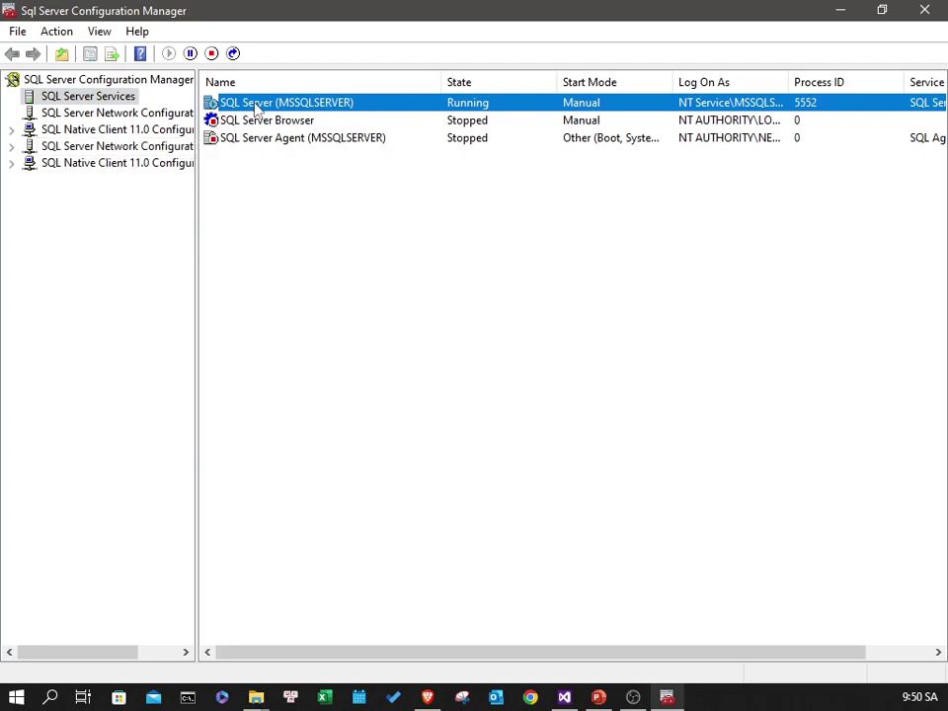
# - Look through the MSSQLSERVER service's actions, then close Configuration Manager
pyautogui.rightClick(259, 108)
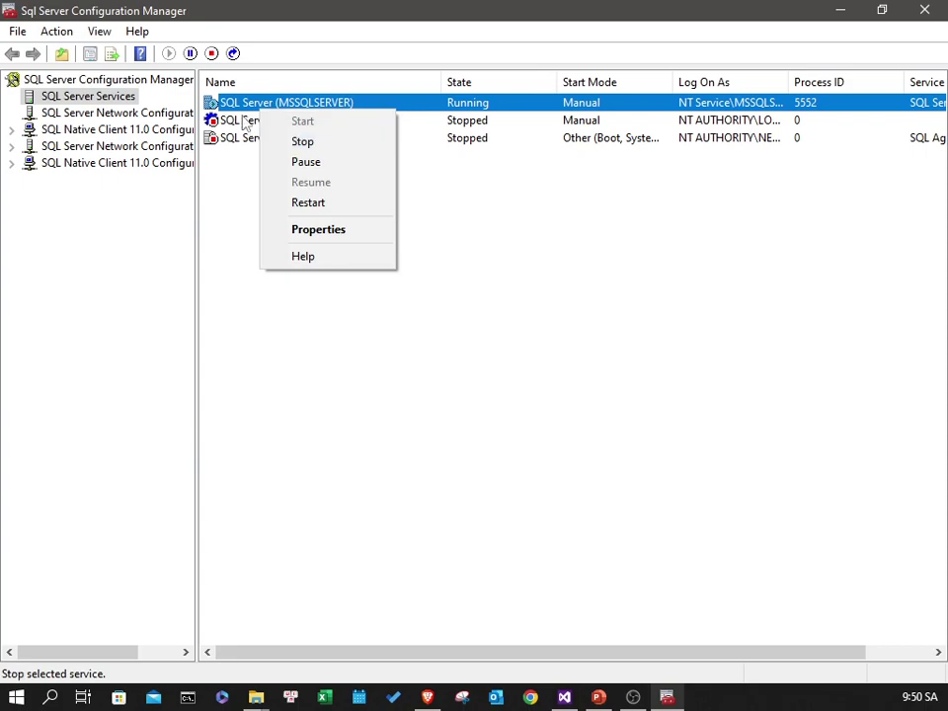
pyautogui.rightClick(240, 105)
pyautogui.rightClick(242, 106)
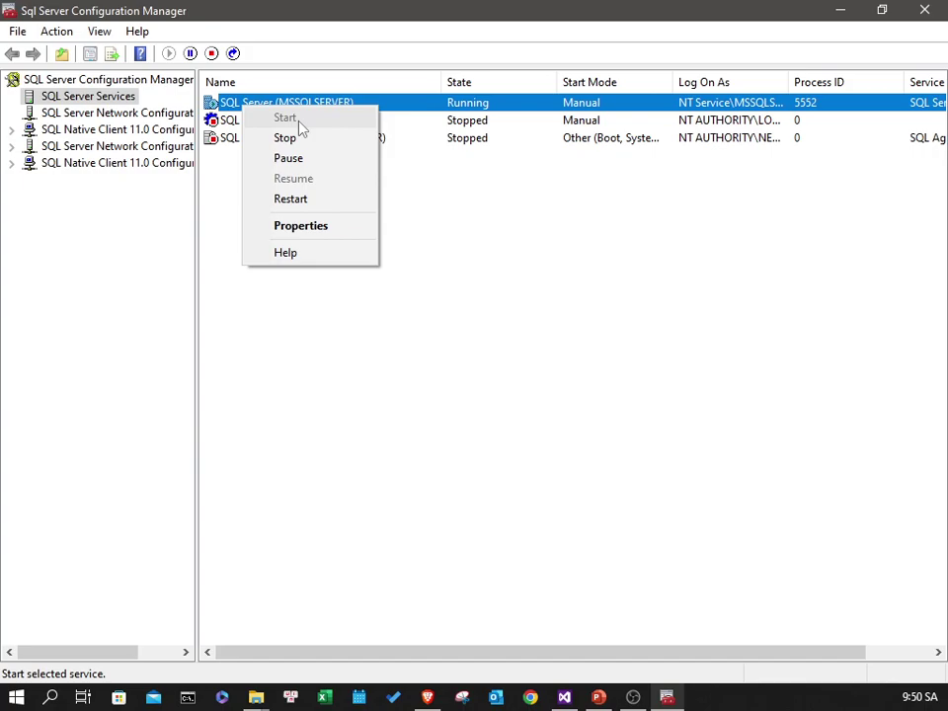
pyautogui.click(445, 180)
pyautogui.rightClick(307, 104)
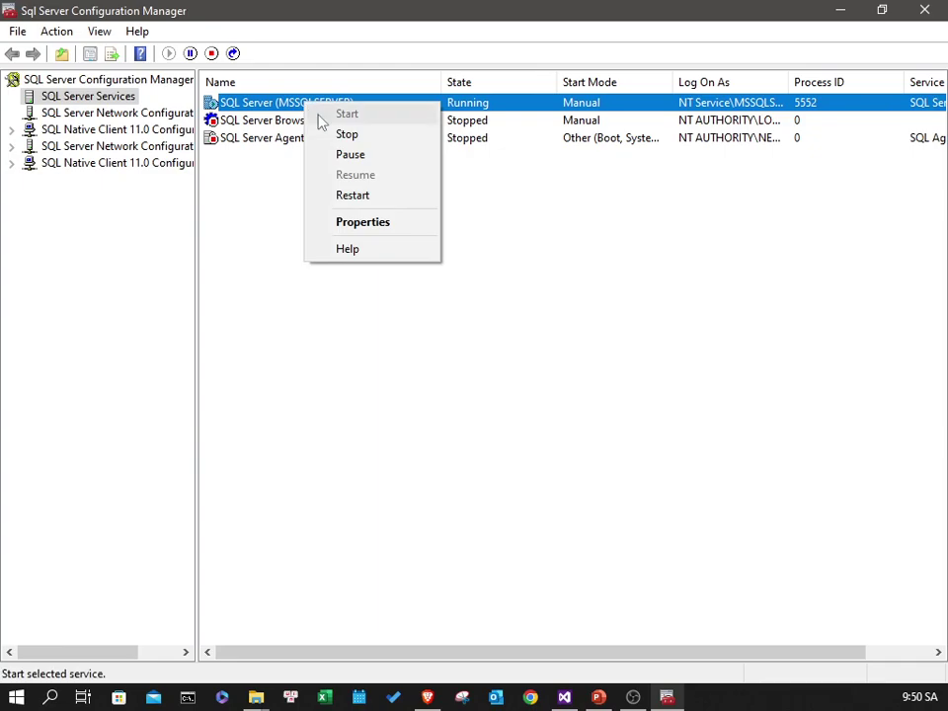
pyautogui.click(454, 184)
pyautogui.rightClick(351, 110)
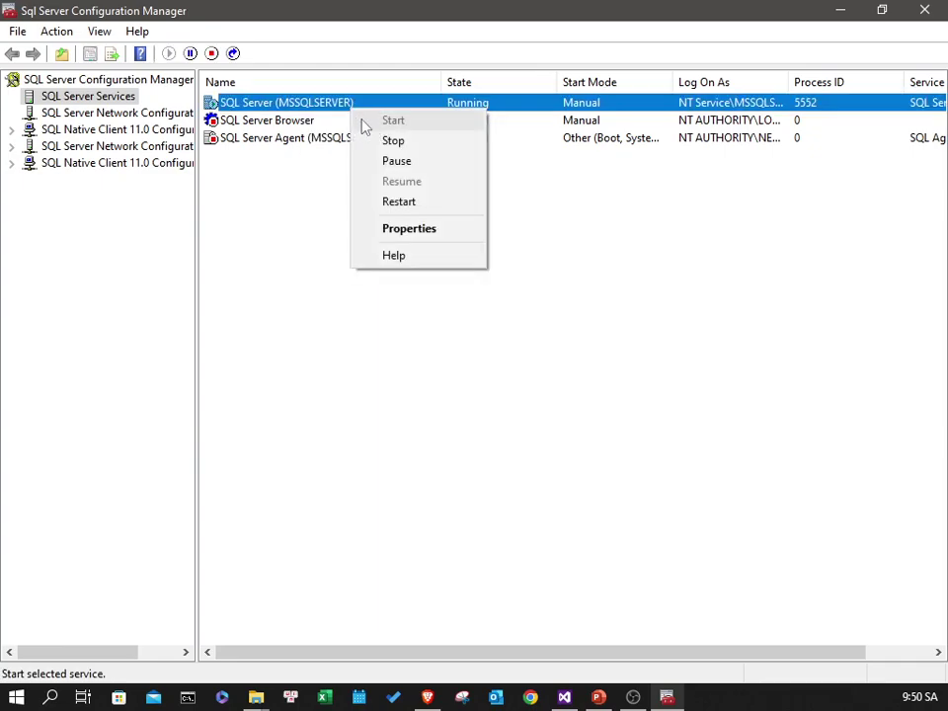
pyautogui.click(507, 186)
pyautogui.rightClick(366, 112)
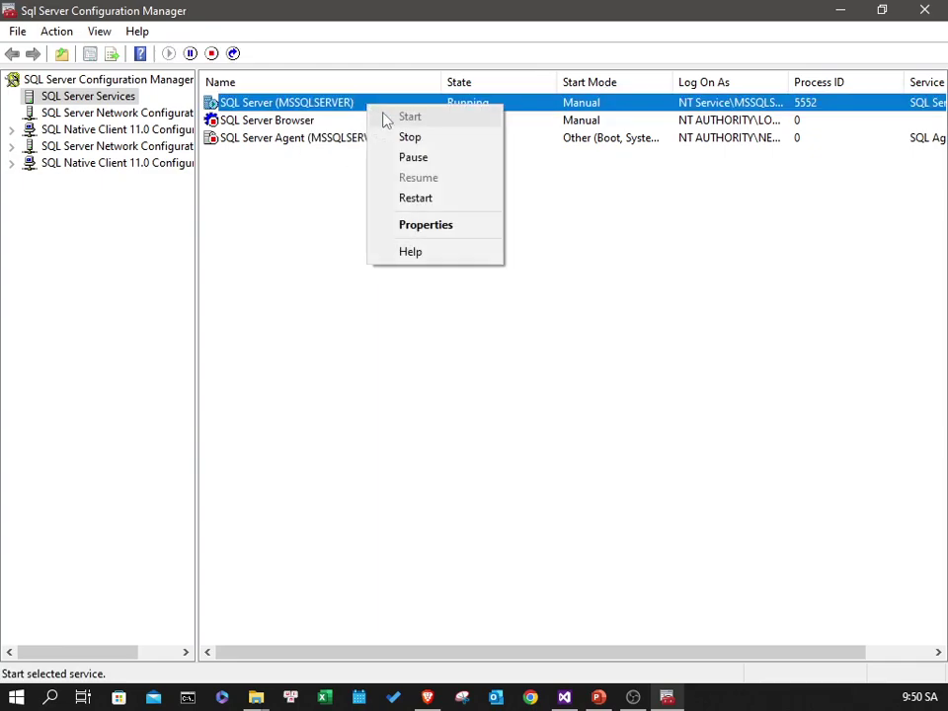
pyautogui.click(567, 196)
pyautogui.click(924, 9)
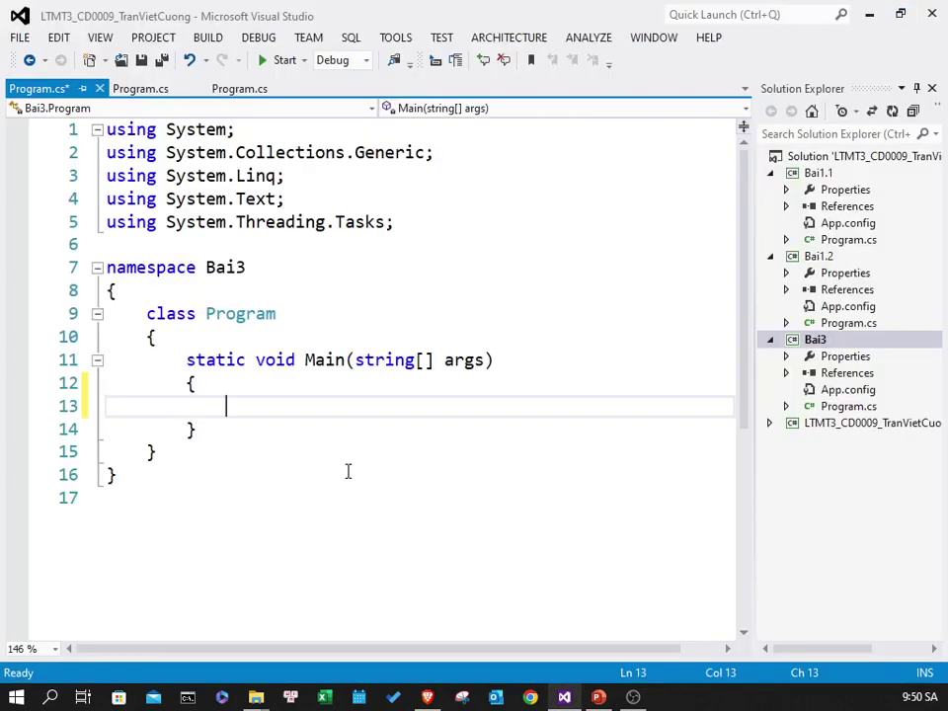
# - Launch SQL Server 2014 Management Studio, connect to the local server and expand Databases
pyautogui.click(10, 696)
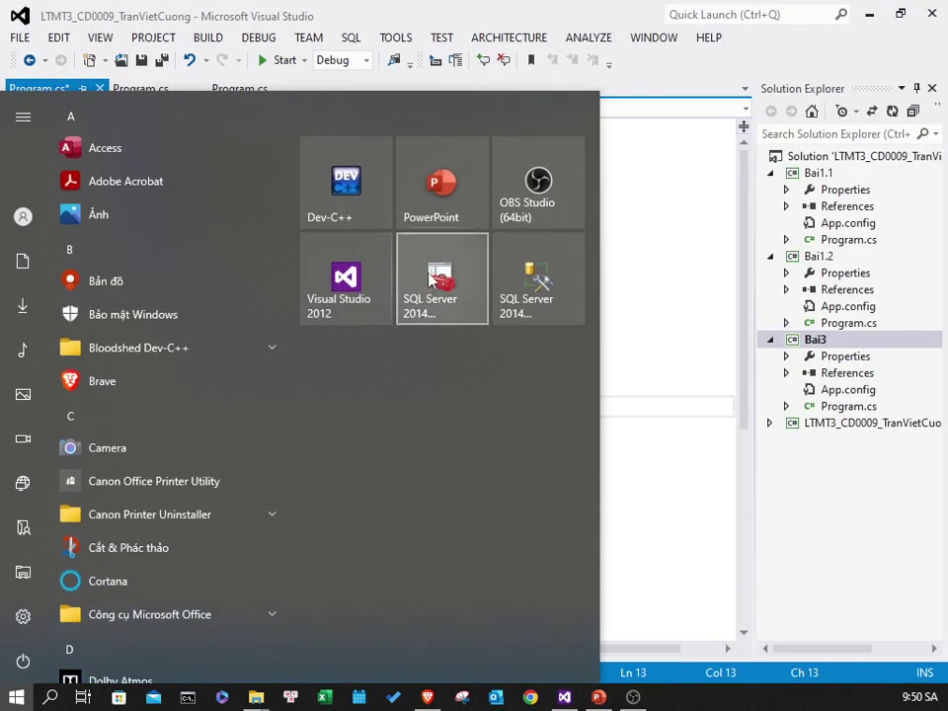
pyautogui.click(527, 294)
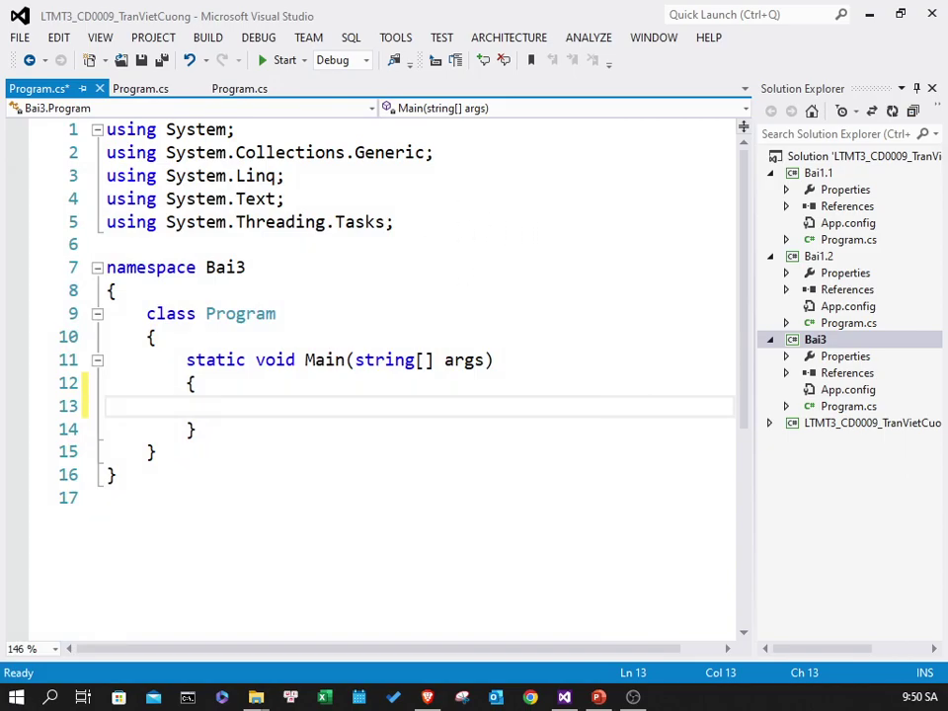
pyautogui.moveTo(182, 282); pyautogui.dragTo(302, 237)
pyautogui.click(238, 488)
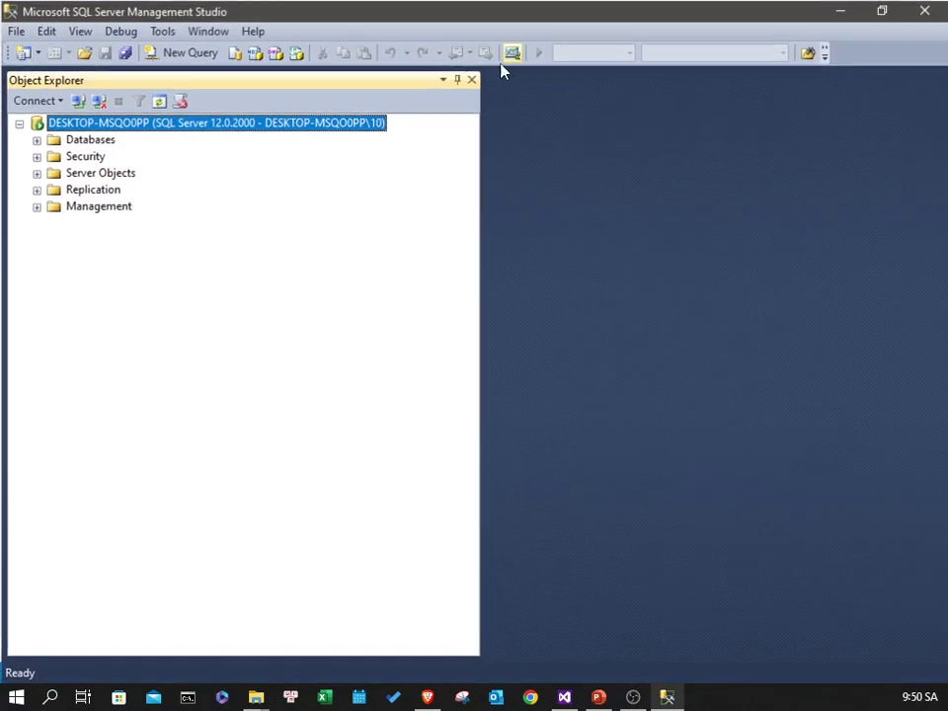
pyautogui.click(36, 140)
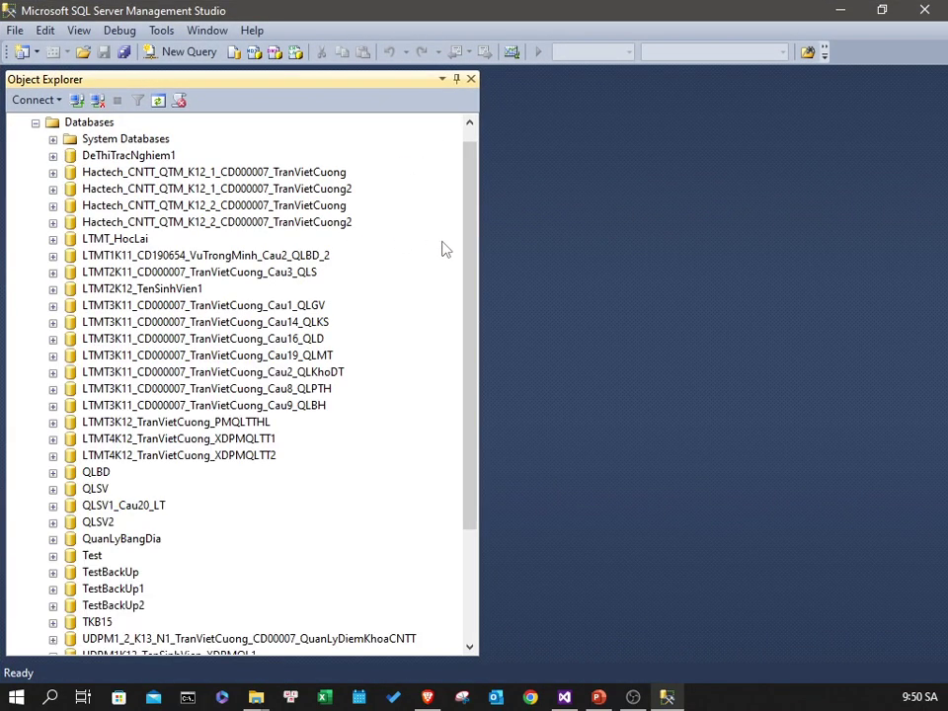
pyautogui.moveTo(468, 230)
pyautogui.mouseDown()
pyautogui.moveTo(451, 168)
pyautogui.moveTo(476, 345)
pyautogui.moveTo(478, 219)
pyautogui.moveTo(488, 389)
pyautogui.moveTo(480, 182)
pyautogui.moveTo(478, 427)
pyautogui.moveTo(473, 207)
pyautogui.mouseUp()
pyautogui.click(161, 29)
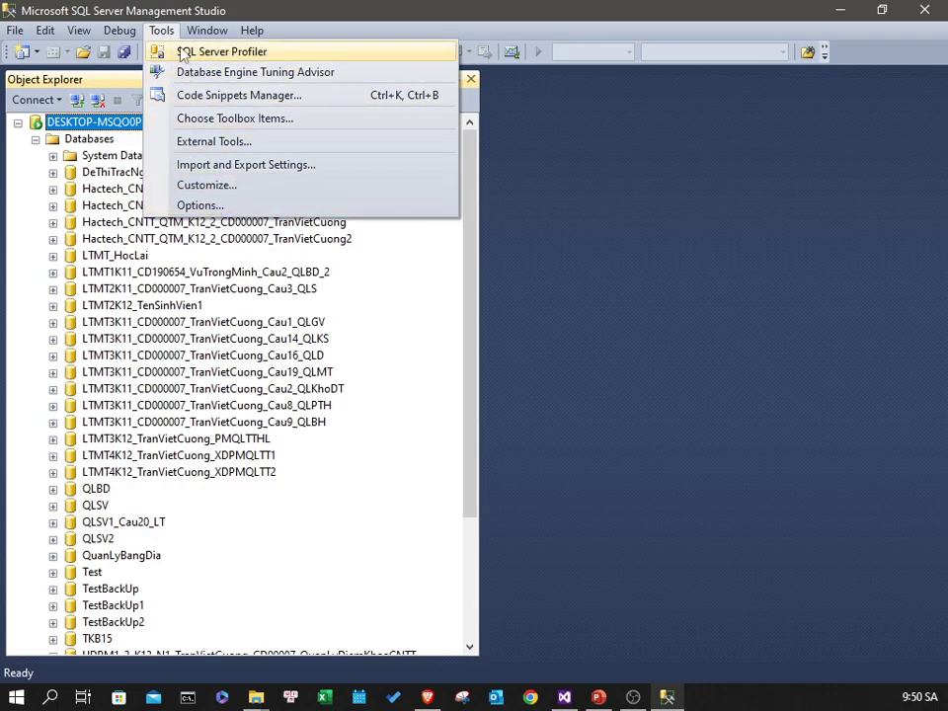
# - In Options, browse the Designers category to the Table and Database Designers settings
pyautogui.click(348, 240)
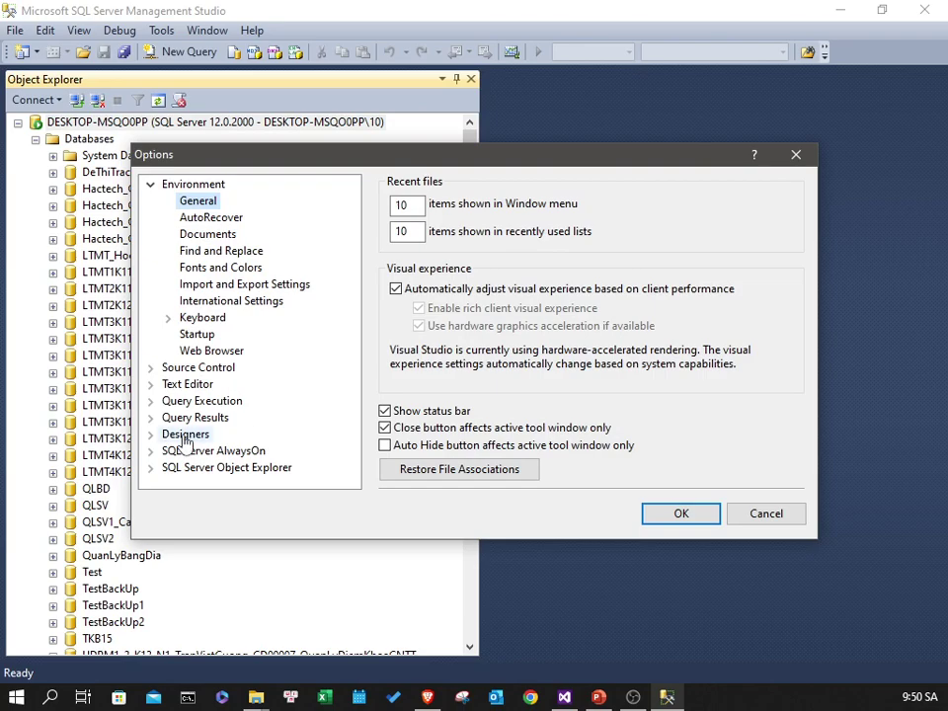
pyautogui.click(150, 433)
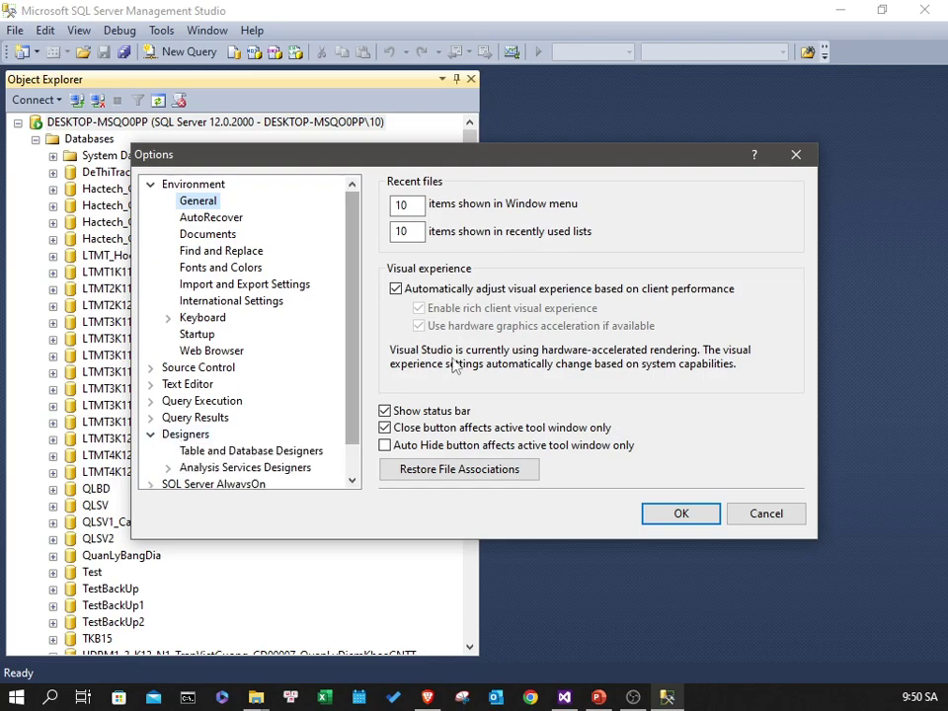
pyautogui.click(205, 436)
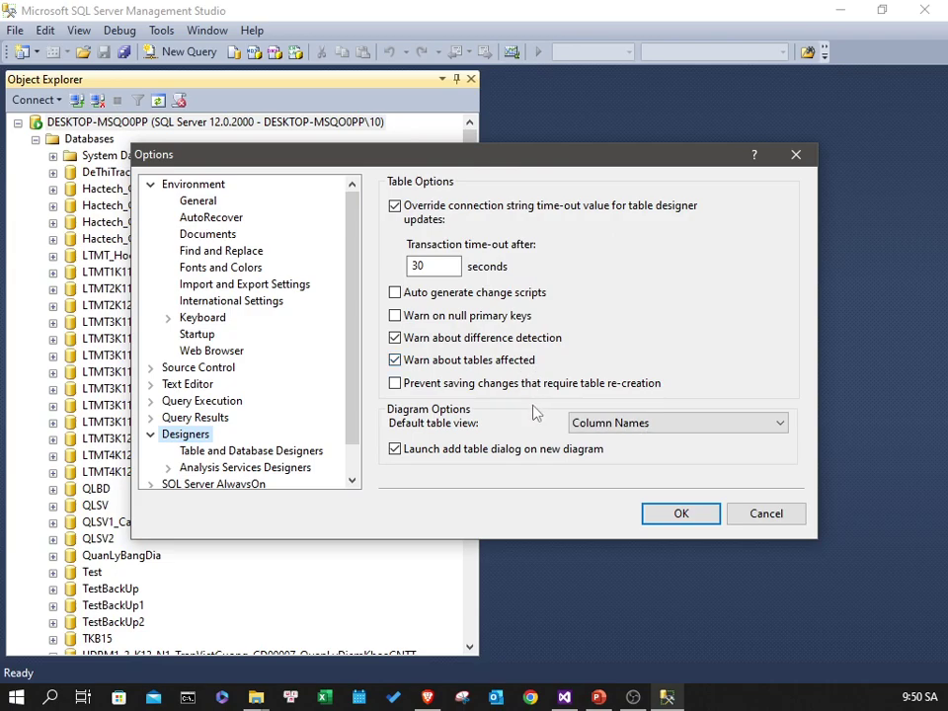
pyautogui.click(298, 453)
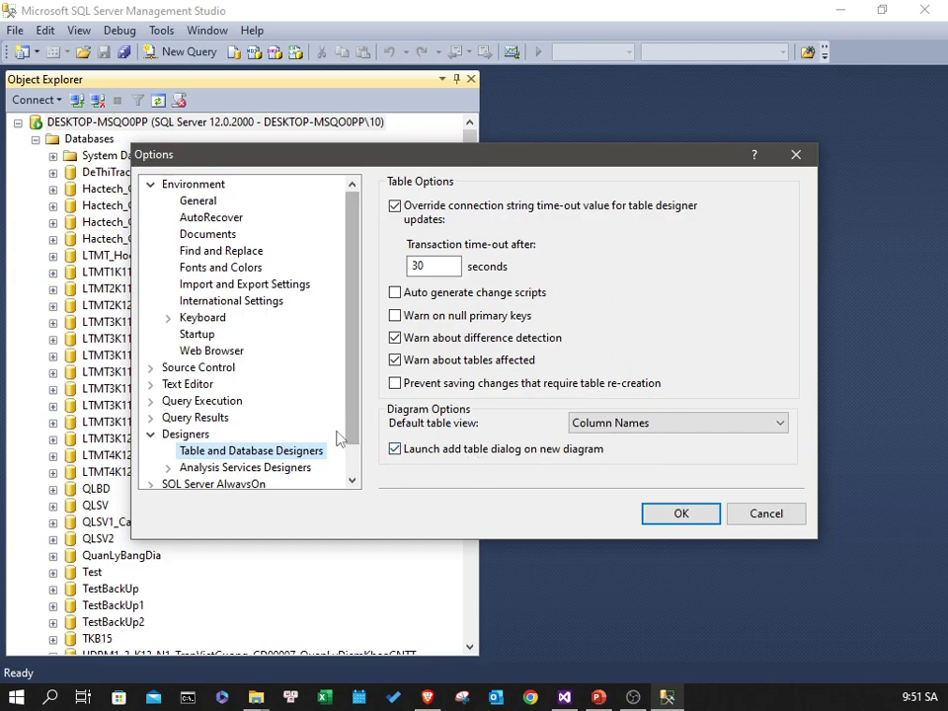
pyautogui.click(193, 436)
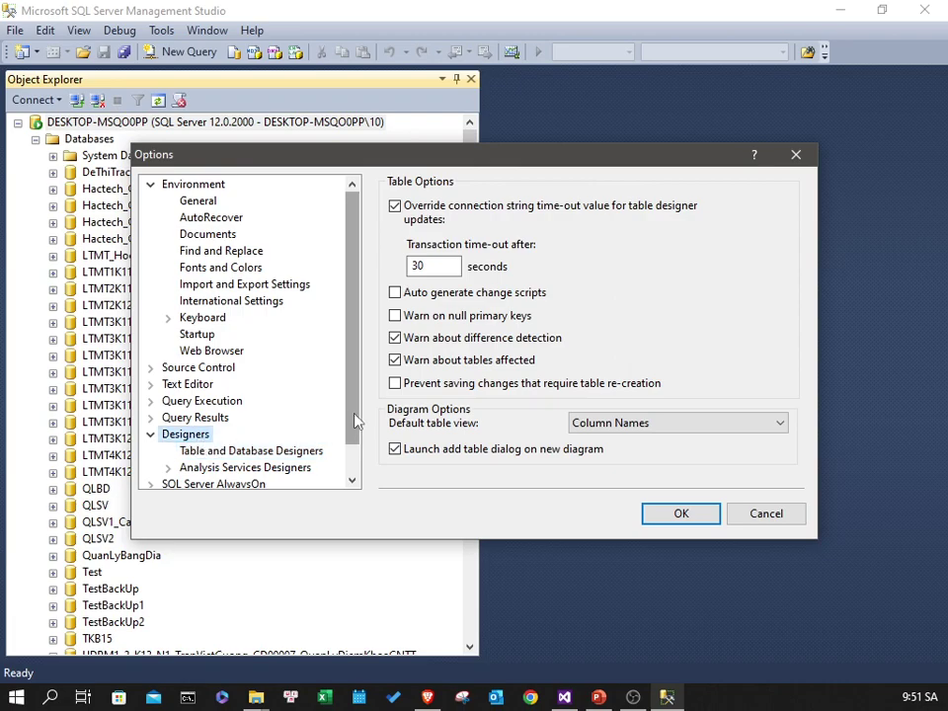
pyautogui.scroll(-1, 353, 450)
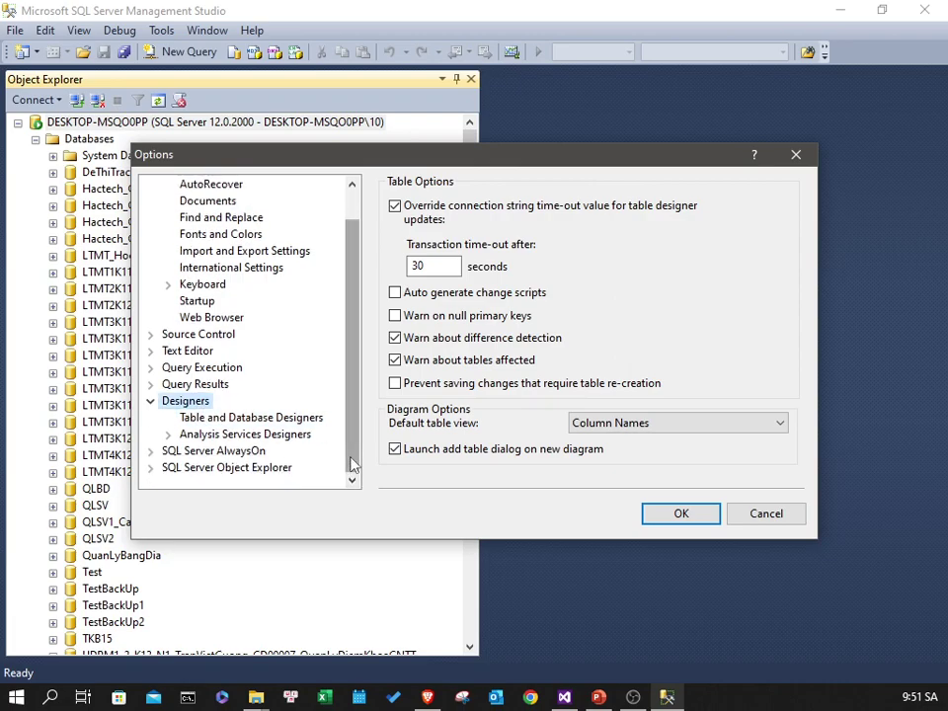
pyautogui.moveTo(353, 456)
pyautogui.mouseDown()
pyautogui.moveTo(354, 398)
pyautogui.moveTo(356, 472)
pyautogui.mouseUp()
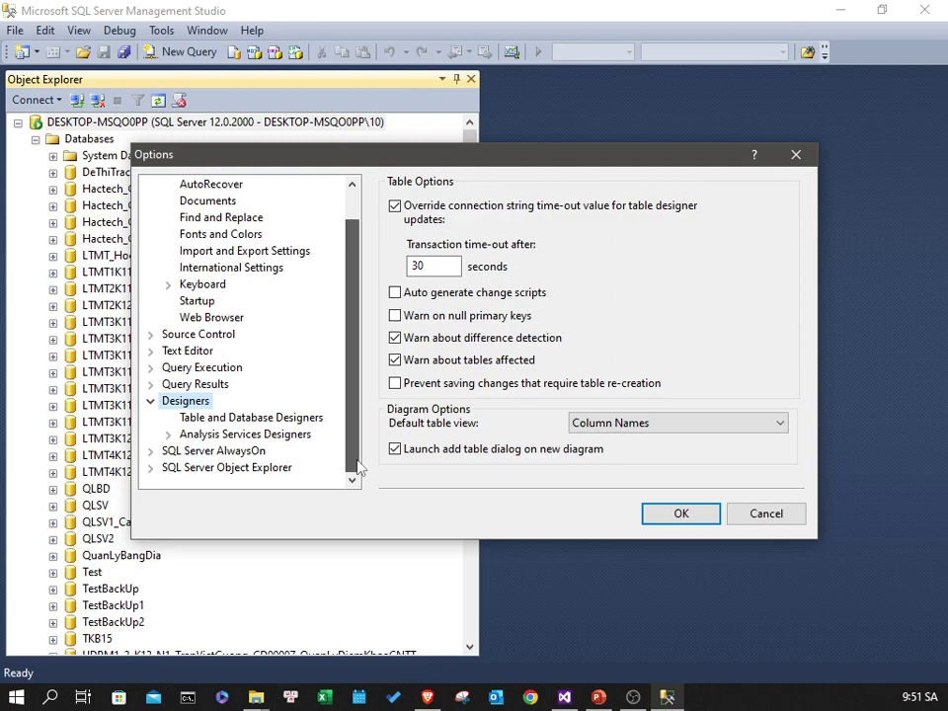
pyautogui.moveTo(358, 471)
pyautogui.mouseDown()
pyautogui.moveTo(355, 396)
pyautogui.moveTo(358, 449)
pyautogui.mouseUp()
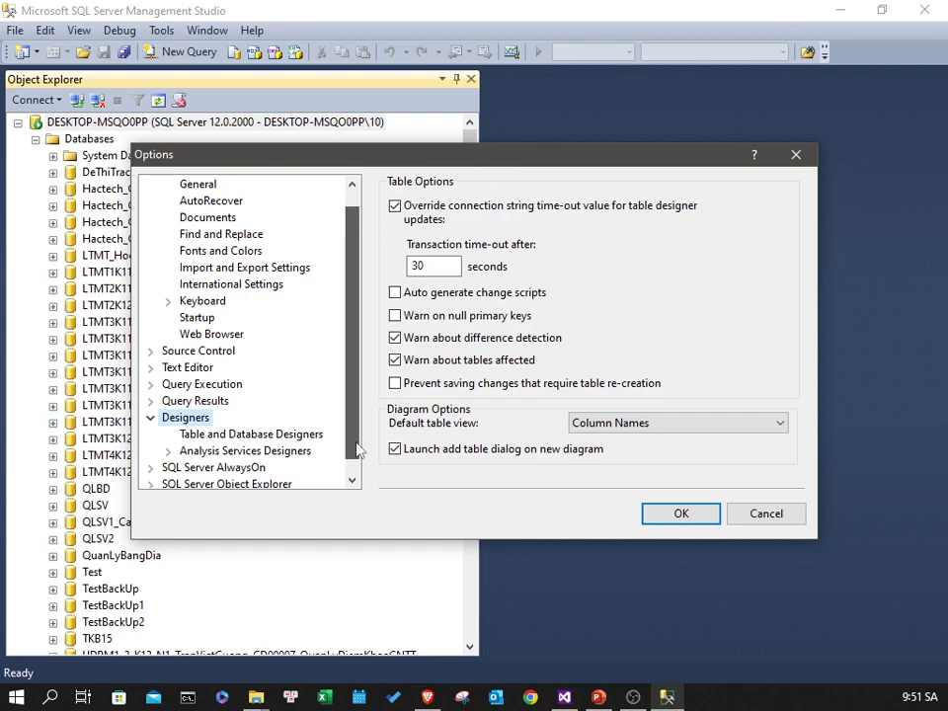
pyautogui.moveTo(357, 450); pyautogui.dragTo(354, 478)
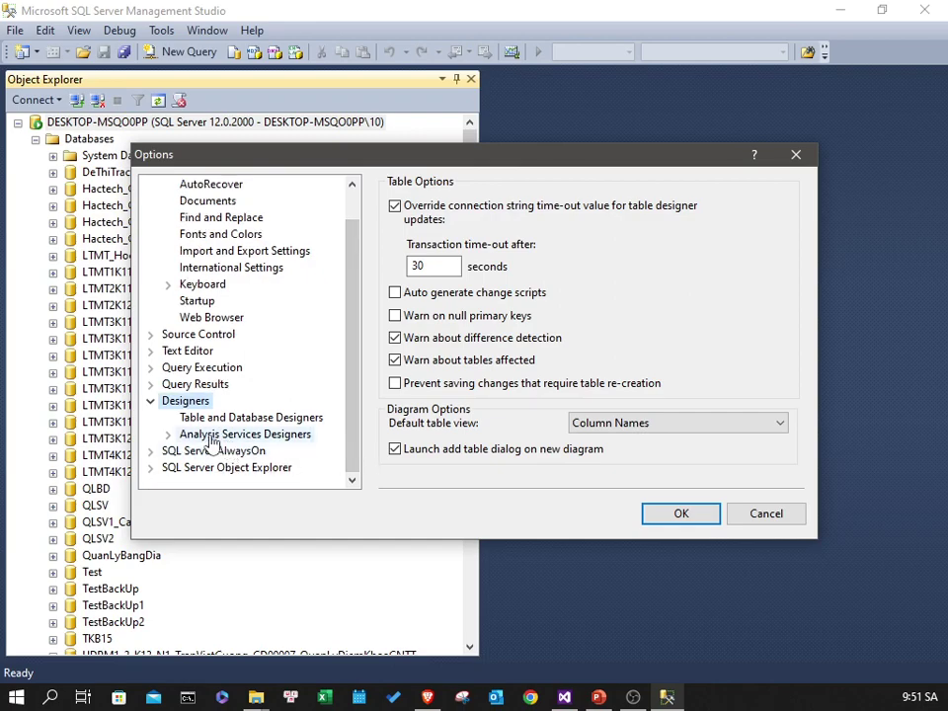
# - Turn off 'Prevent saving changes that require table re-creation' and confirm the Options dialog
pyautogui.click(168, 435)
pyautogui.click(206, 435)
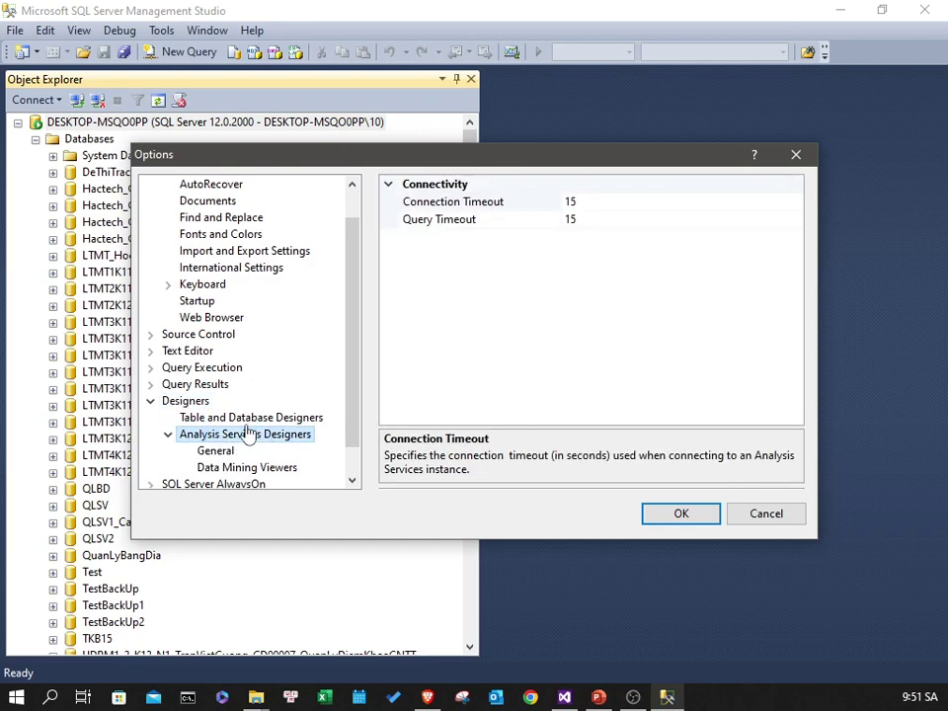
pyautogui.click(244, 419)
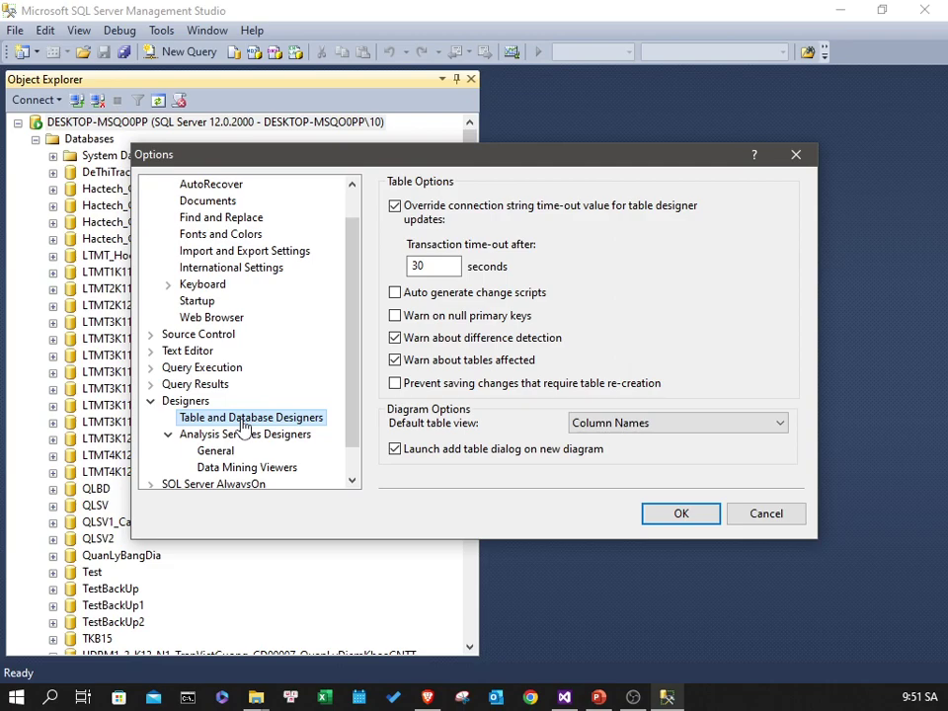
pyautogui.scroll(1, 265, 392)
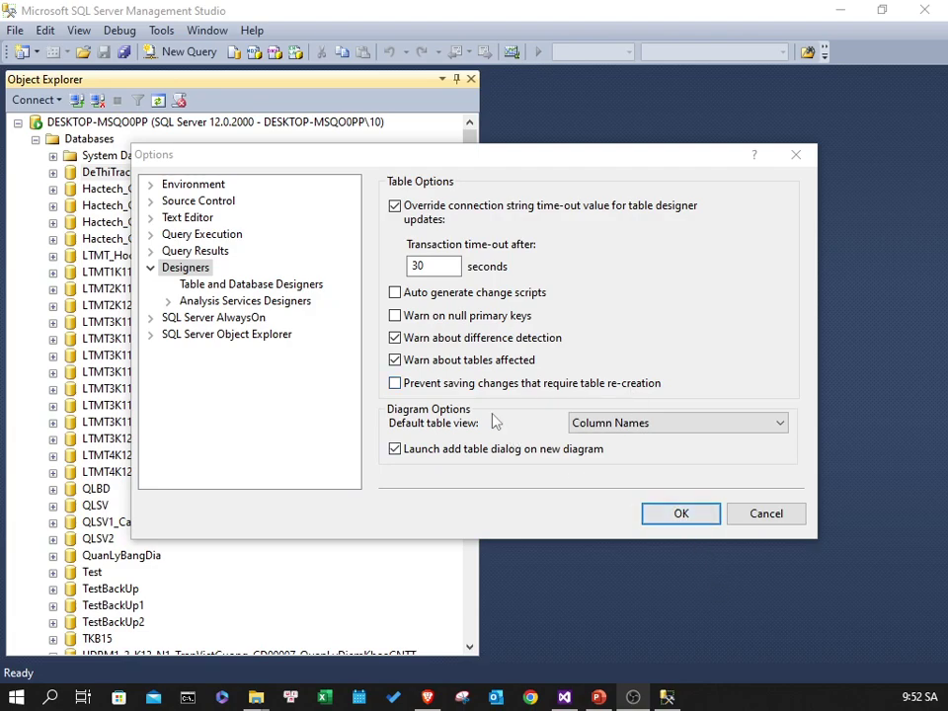
pyautogui.click(657, 522)
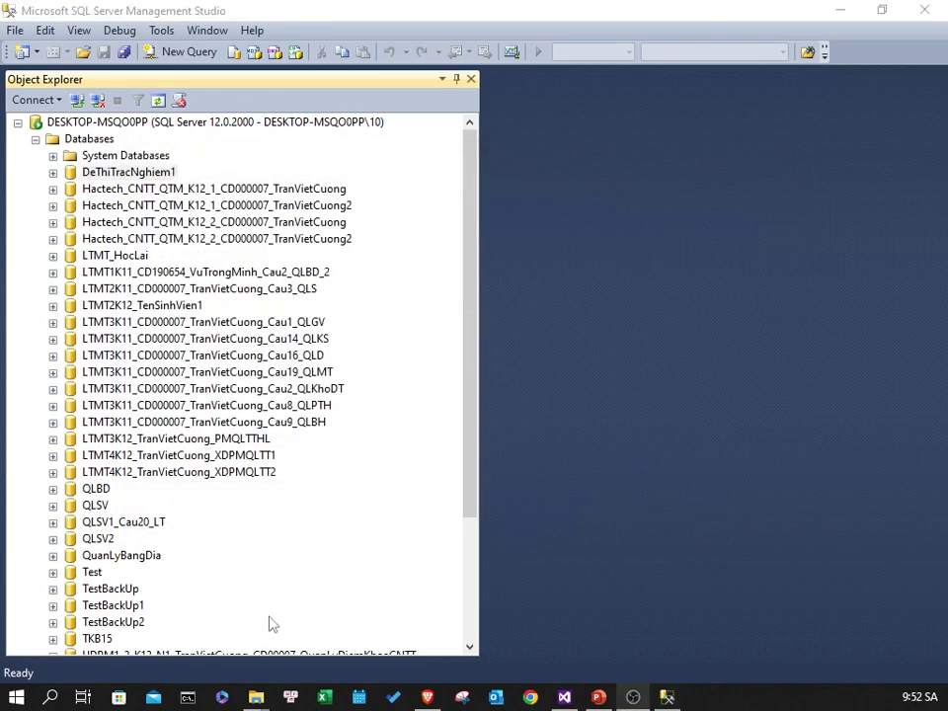
# - Start a new database from the Databases folder, entering its name and owner sa
pyautogui.click(107, 143)
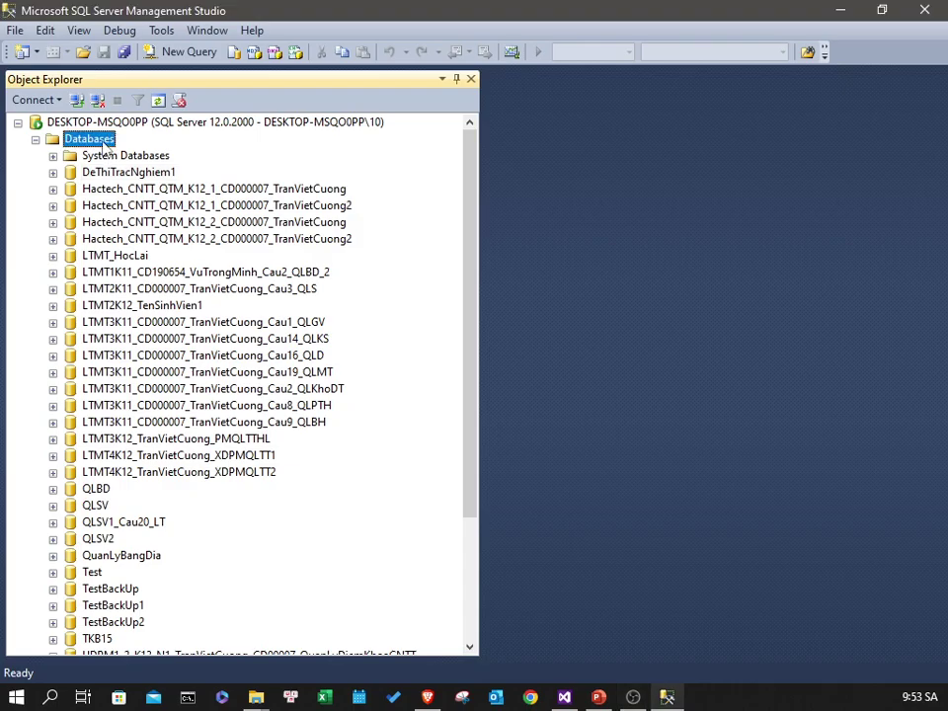
pyautogui.rightClick(124, 144)
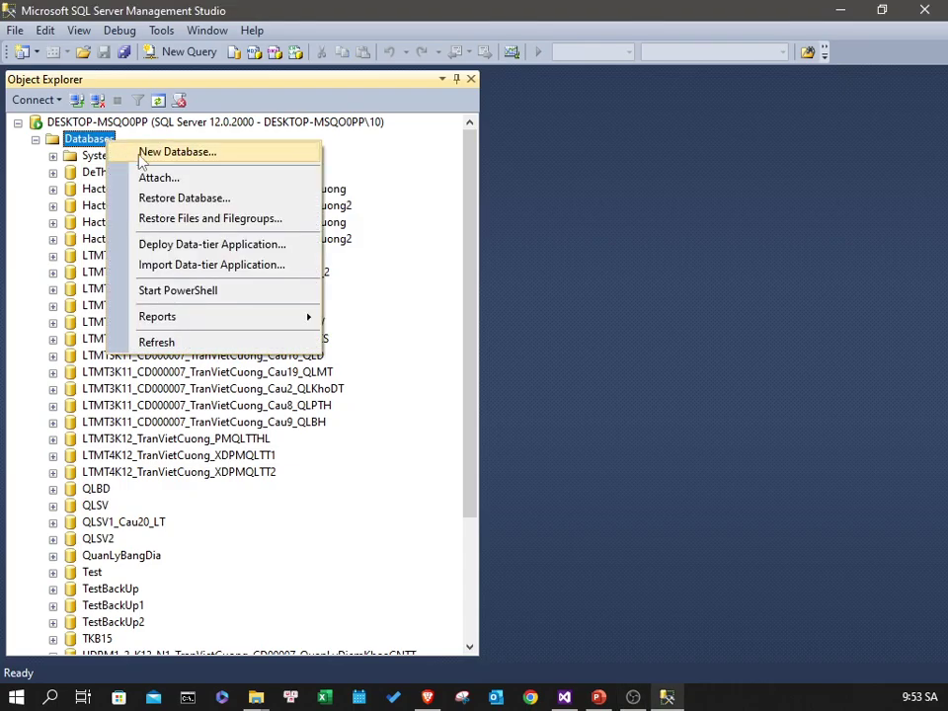
pyautogui.click(164, 154)
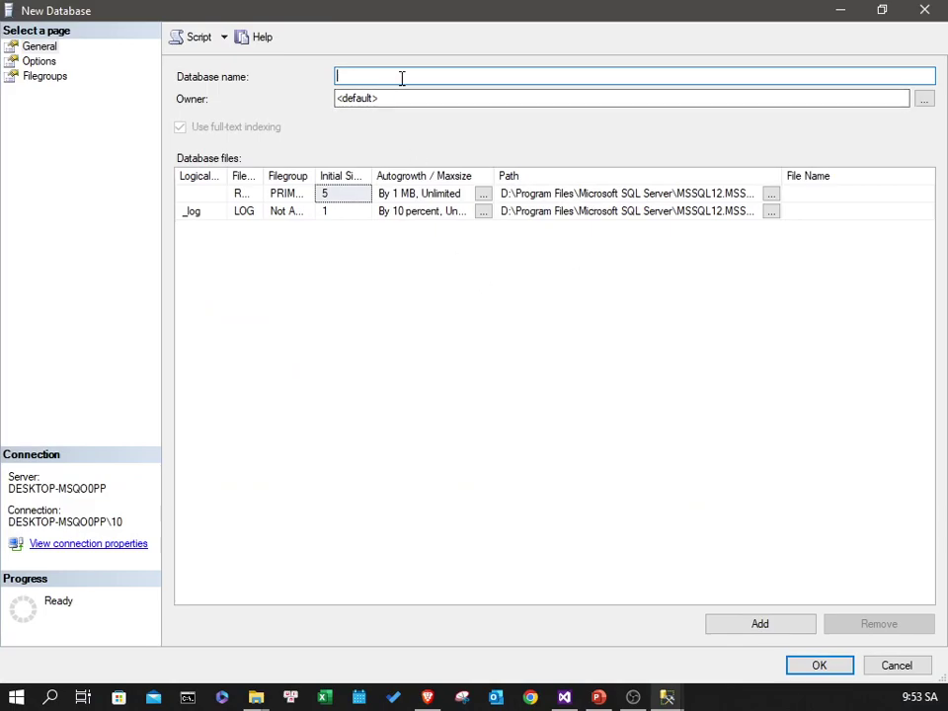
pyautogui.write('L')
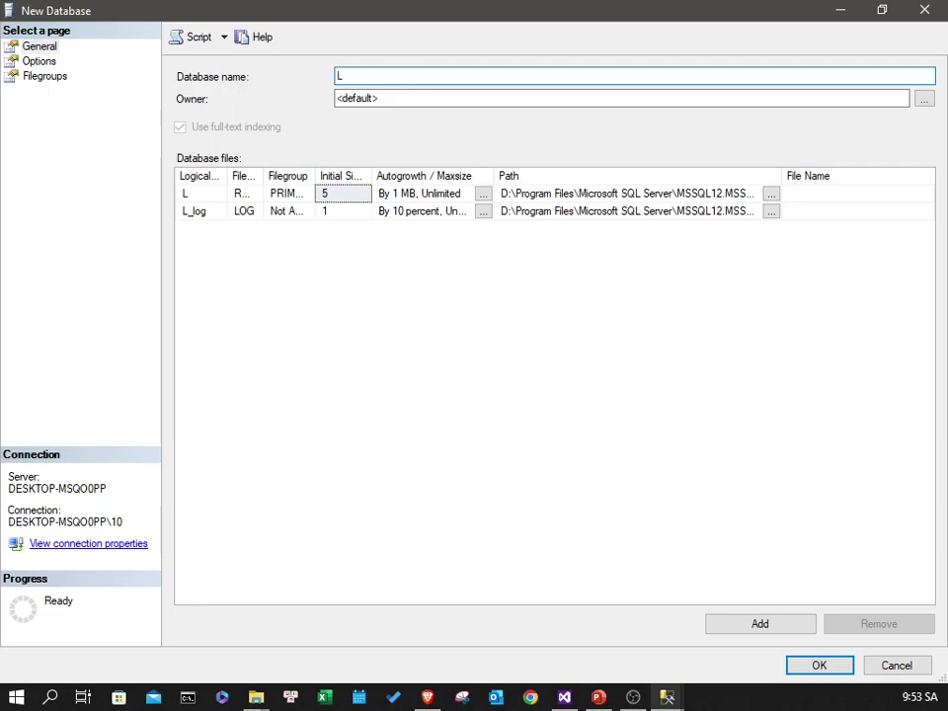
pyautogui.write('TMT')
pyautogui.write('3_')
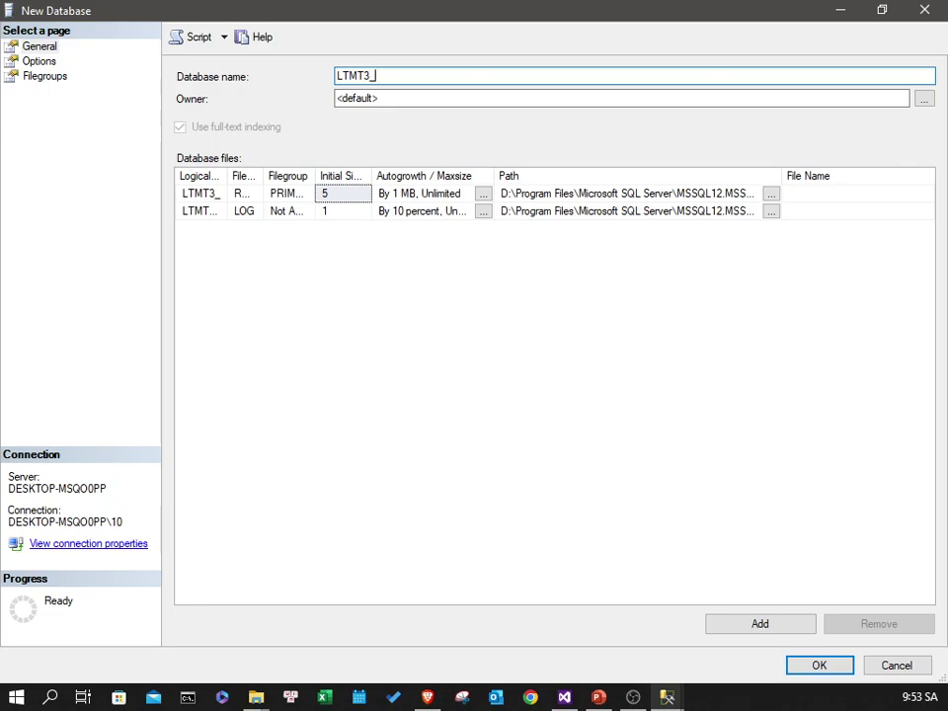
pyautogui.press('BackSpace')
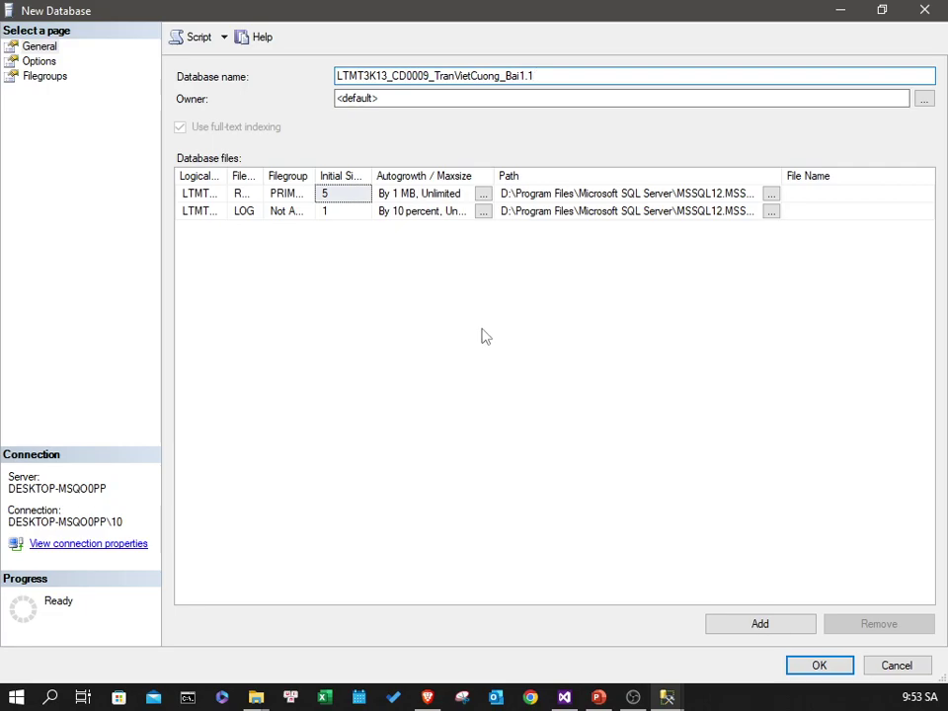
pyautogui.write('_DsS')
pyautogui.press('BackSpace')
pyautogui.write('SSV')
pyautogui.click(402, 98)
pyautogui.moveTo(402, 97); pyautogui.dragTo(265, 98)
pyautogui.write('sa')
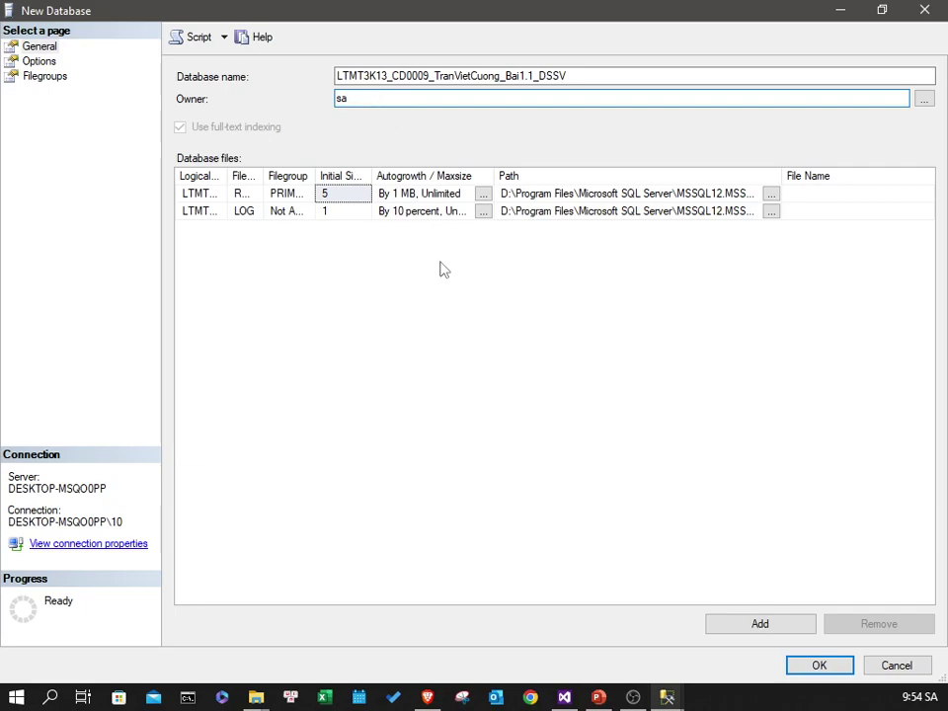
# - Set both the data file and log file paths to E:\LTMT3-4N2
pyautogui.click(212, 194)
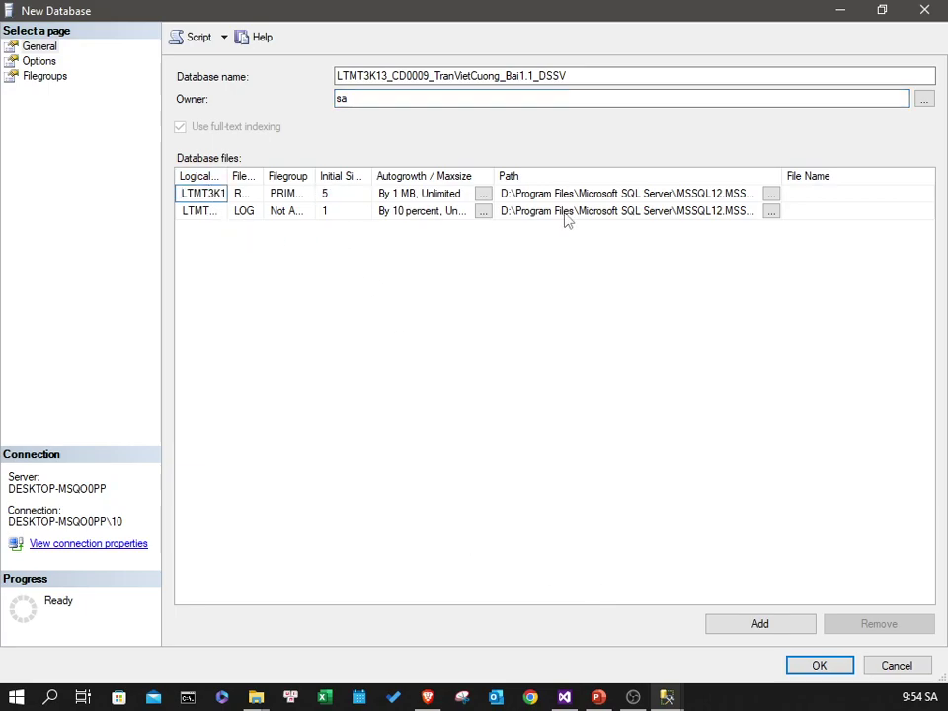
pyautogui.click(772, 193)
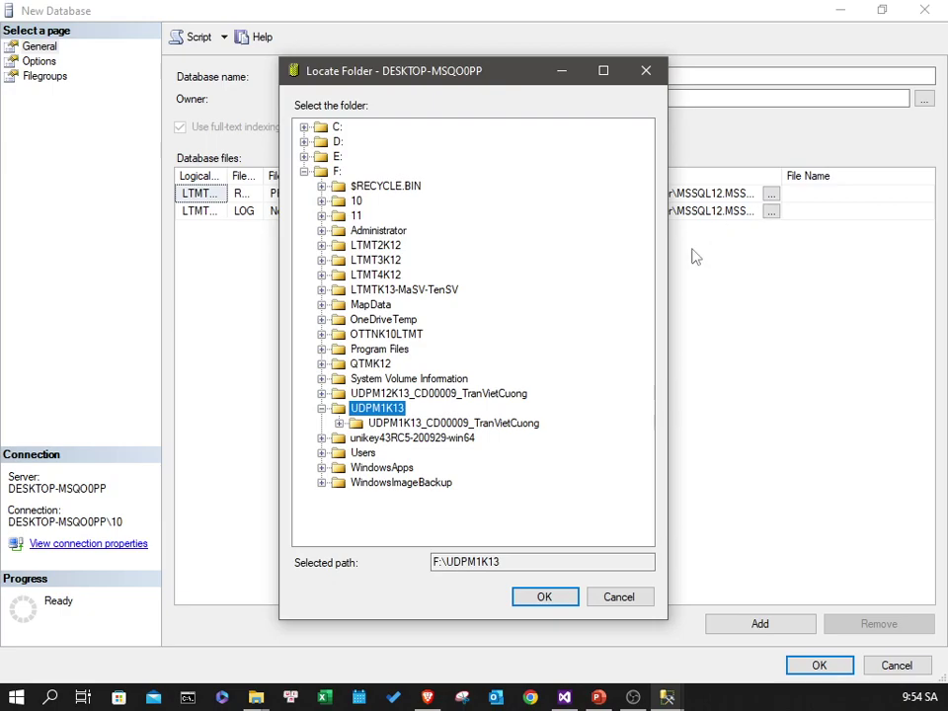
pyautogui.click(322, 408)
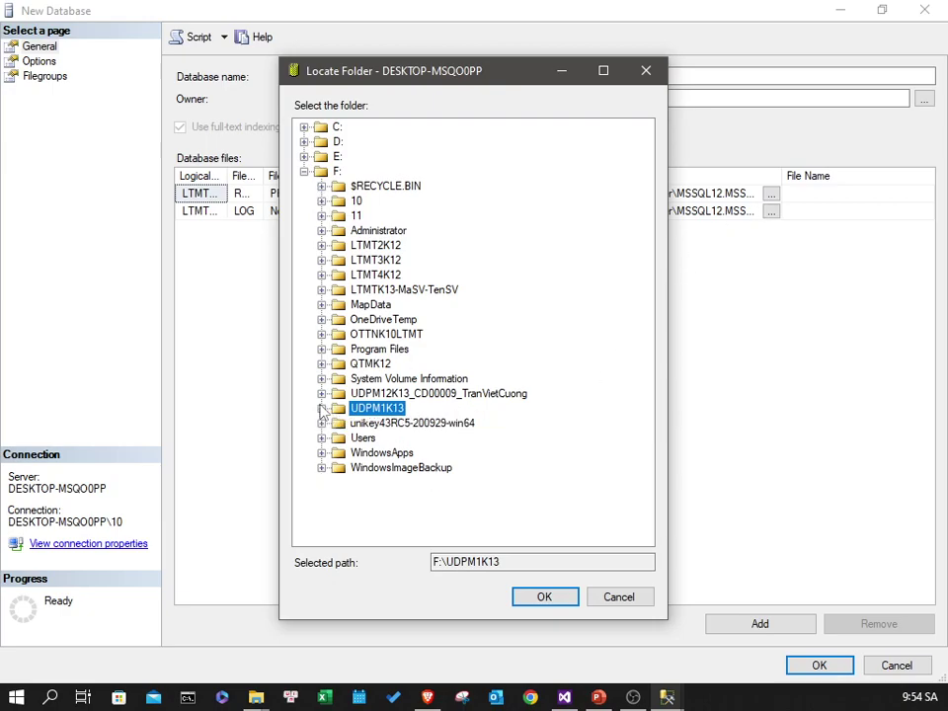
pyautogui.click(304, 171)
pyautogui.click(304, 156)
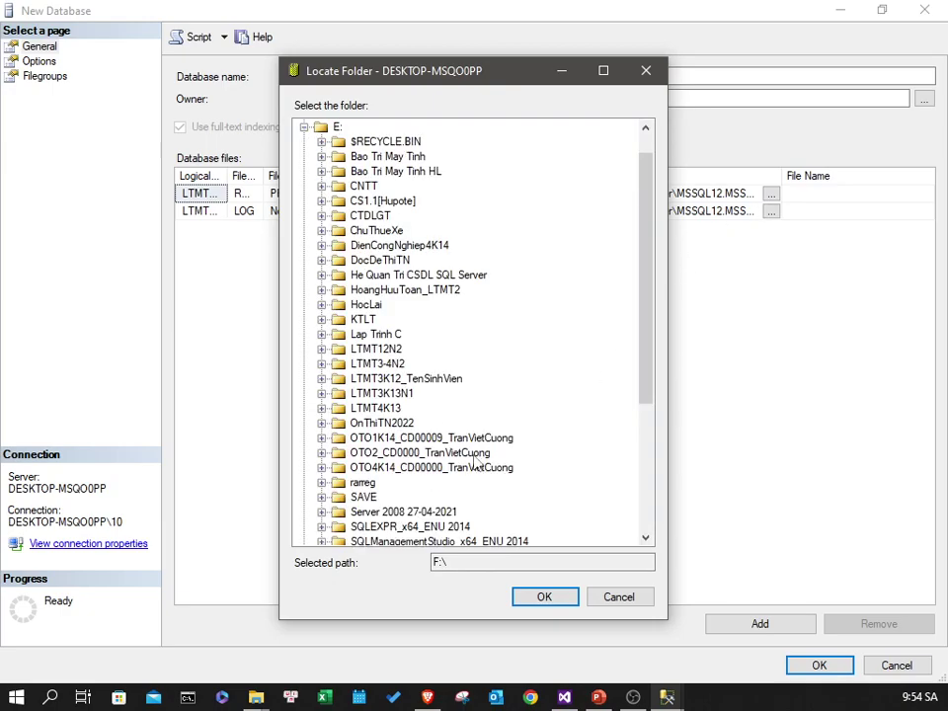
pyautogui.click(400, 364)
pyautogui.doubleClick(401, 366)
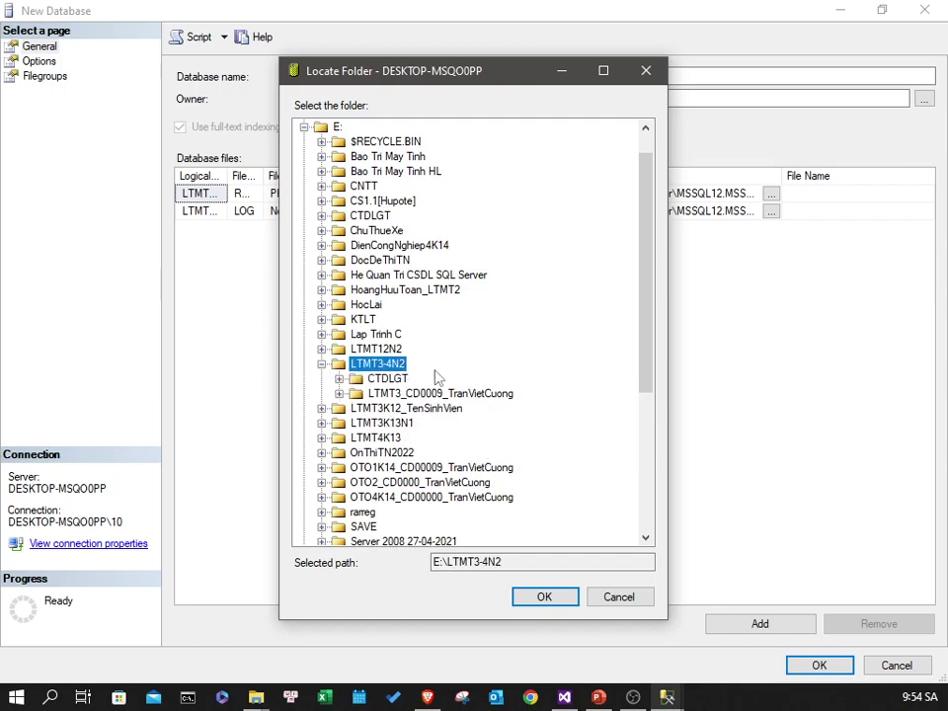
pyautogui.click(544, 596)
pyautogui.click(772, 211)
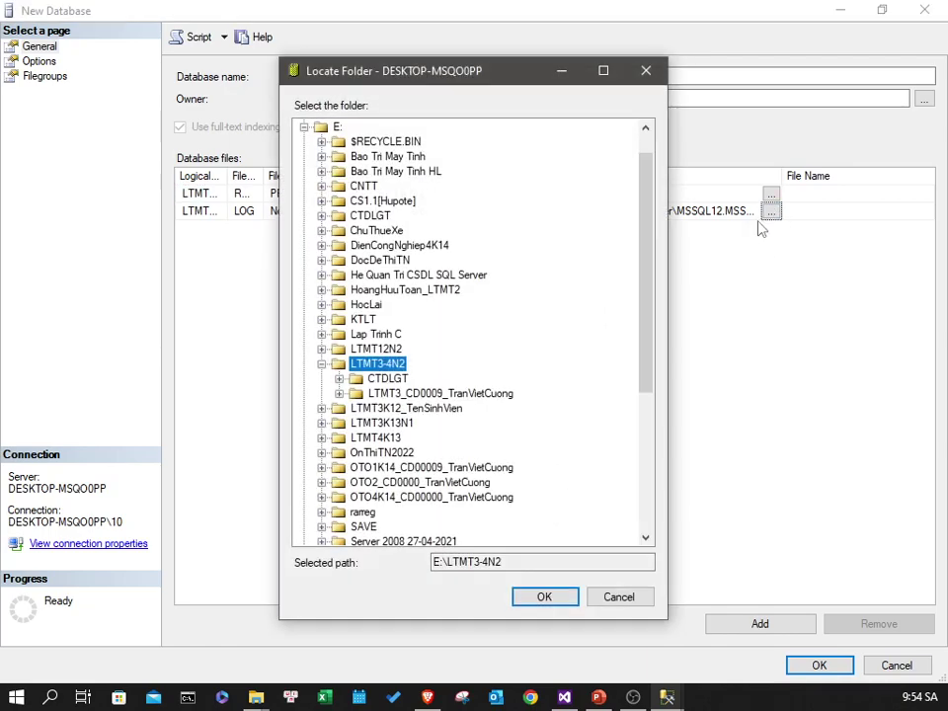
pyautogui.click(544, 599)
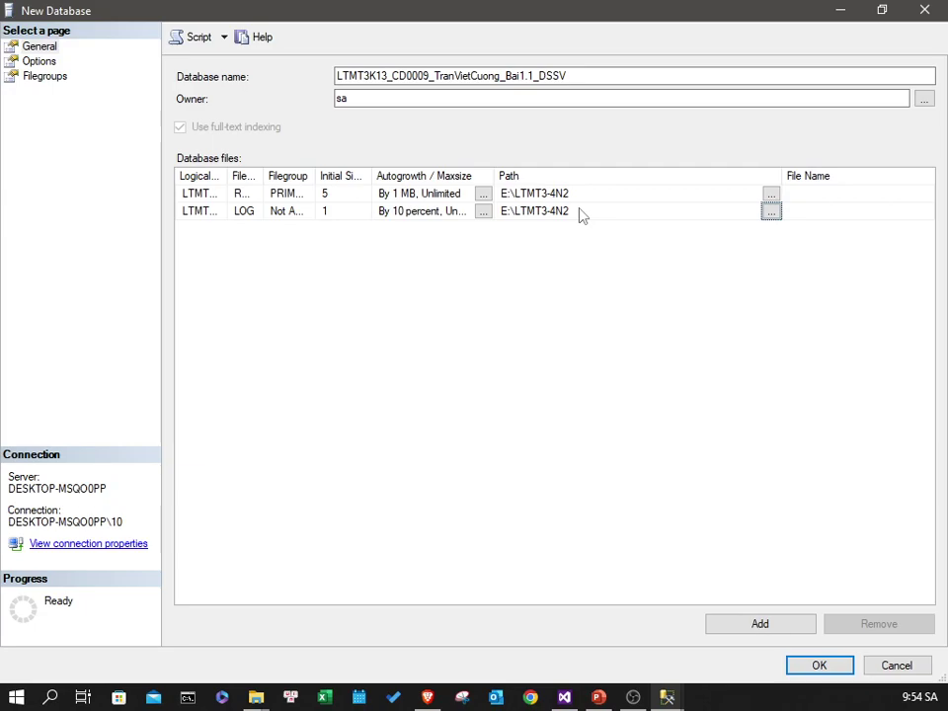
# - Check the owner and name fields, then create the Bai1.1_DSSV database
pyautogui.click(398, 103)
pyautogui.doubleClick(400, 98)
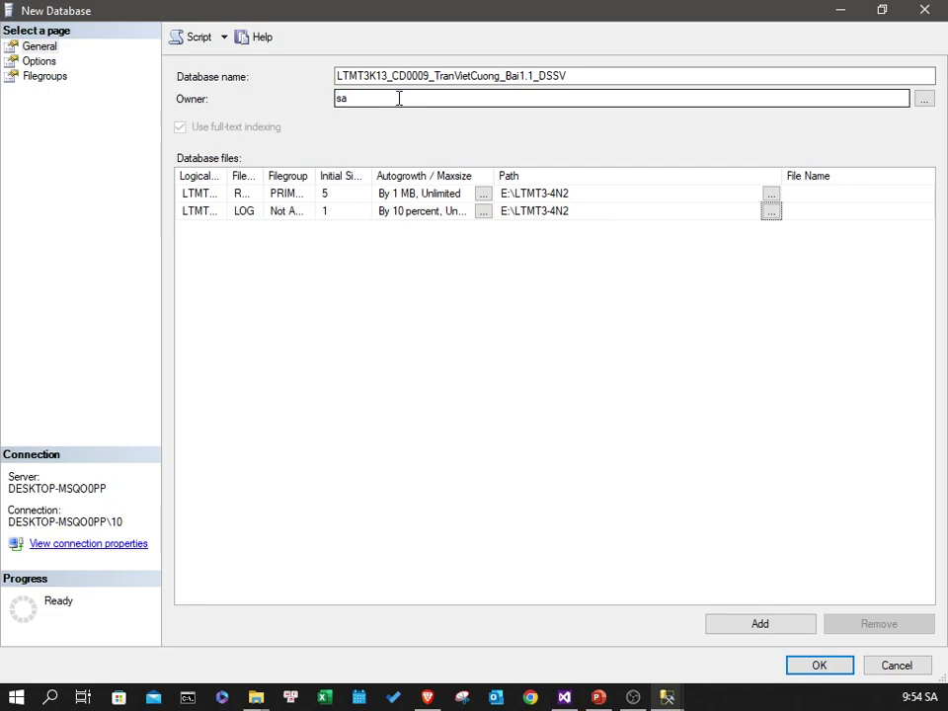
pyautogui.click(561, 72)
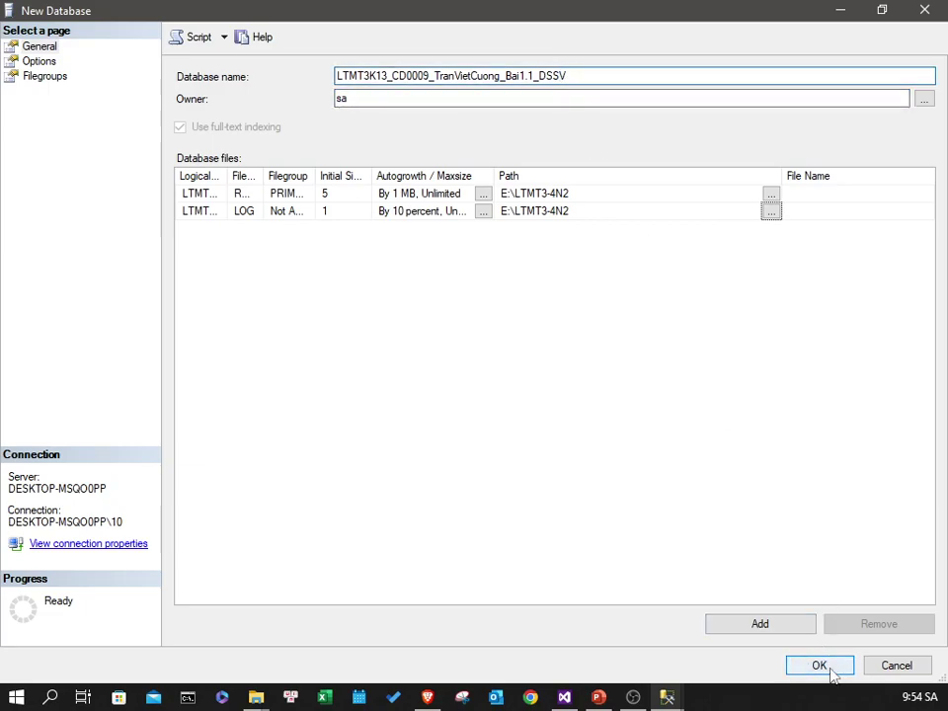
pyautogui.click(831, 670)
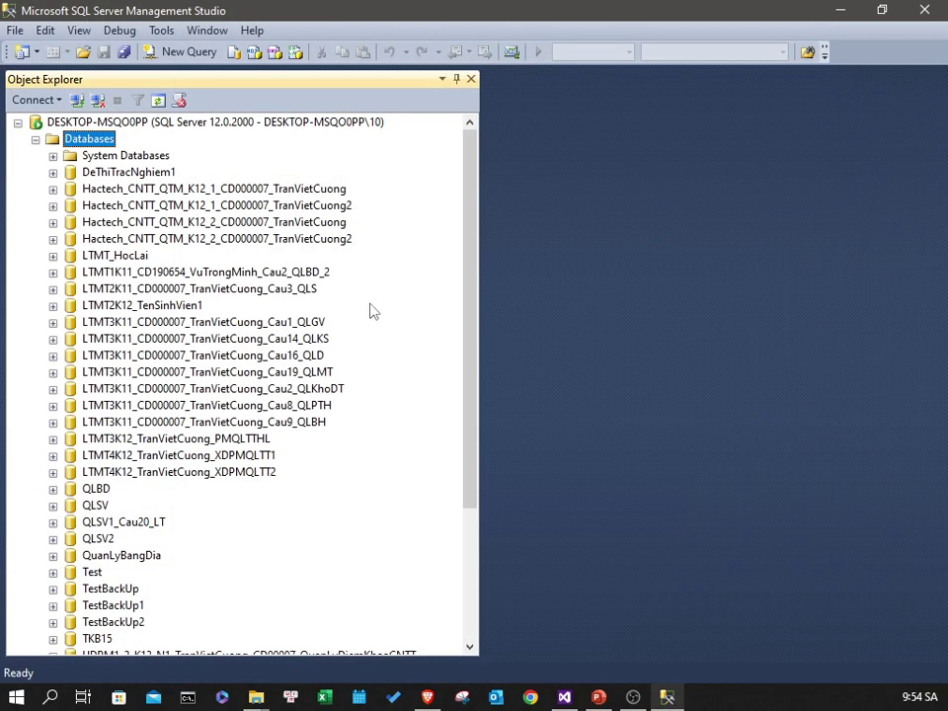
# - Expand Bai1.1_DSSV's Database Diagrams and agree to create the diagram support objects
pyautogui.scroll(-4, 374, 280)
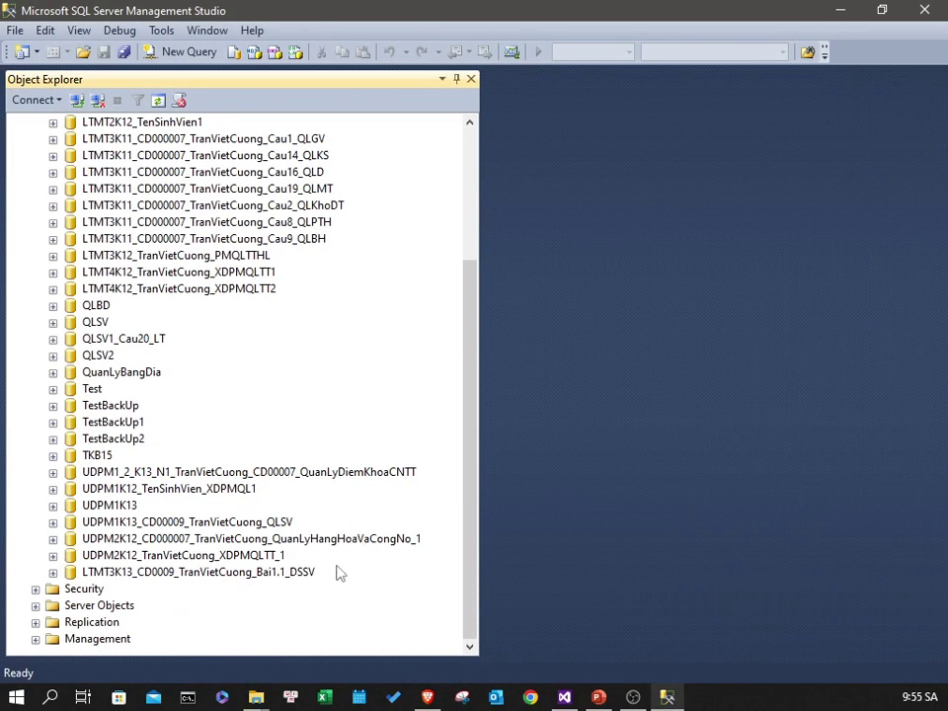
pyautogui.doubleClick(300, 573)
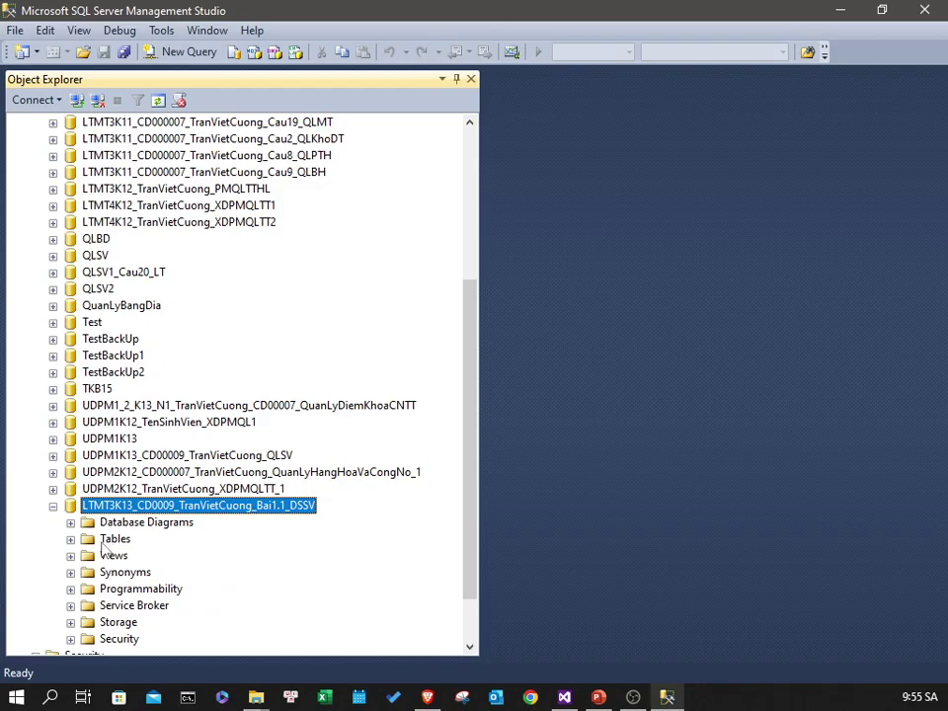
pyautogui.doubleClick(111, 540)
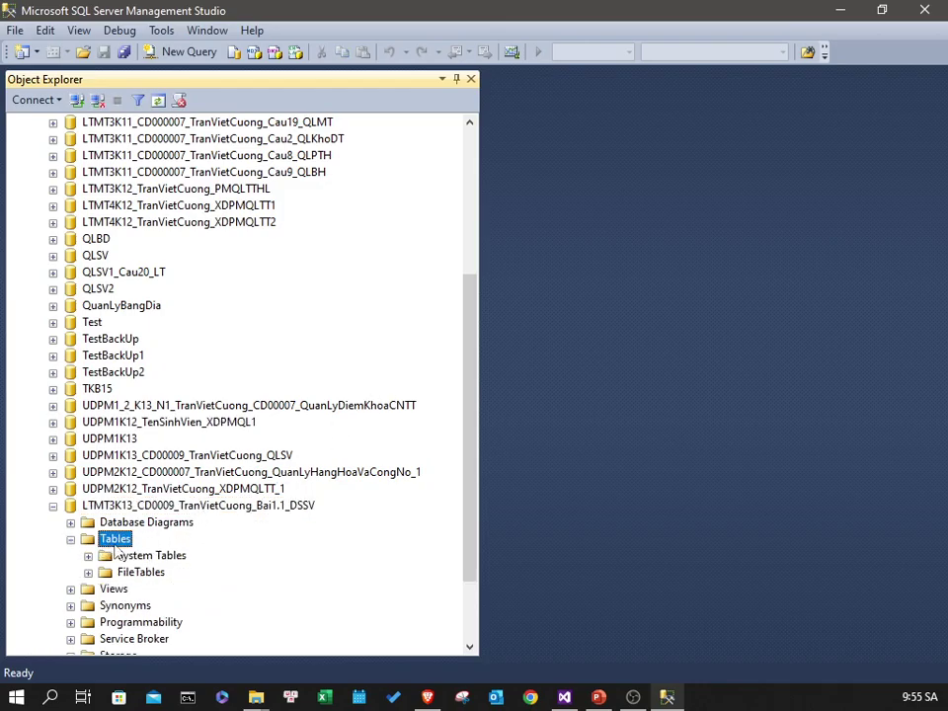
pyautogui.click(141, 525)
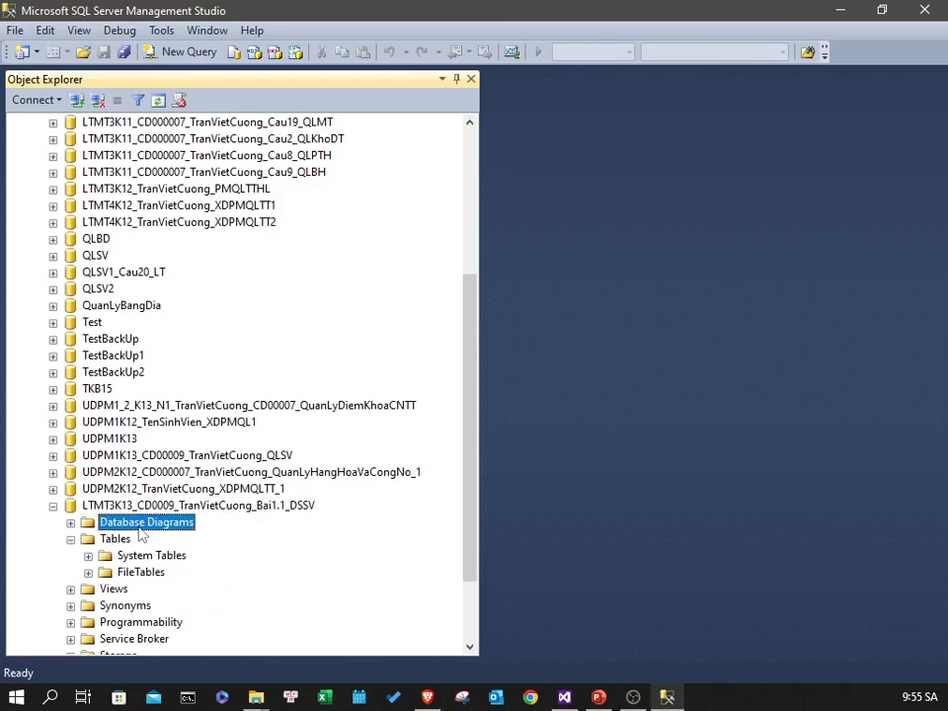
pyautogui.doubleClick(141, 525)
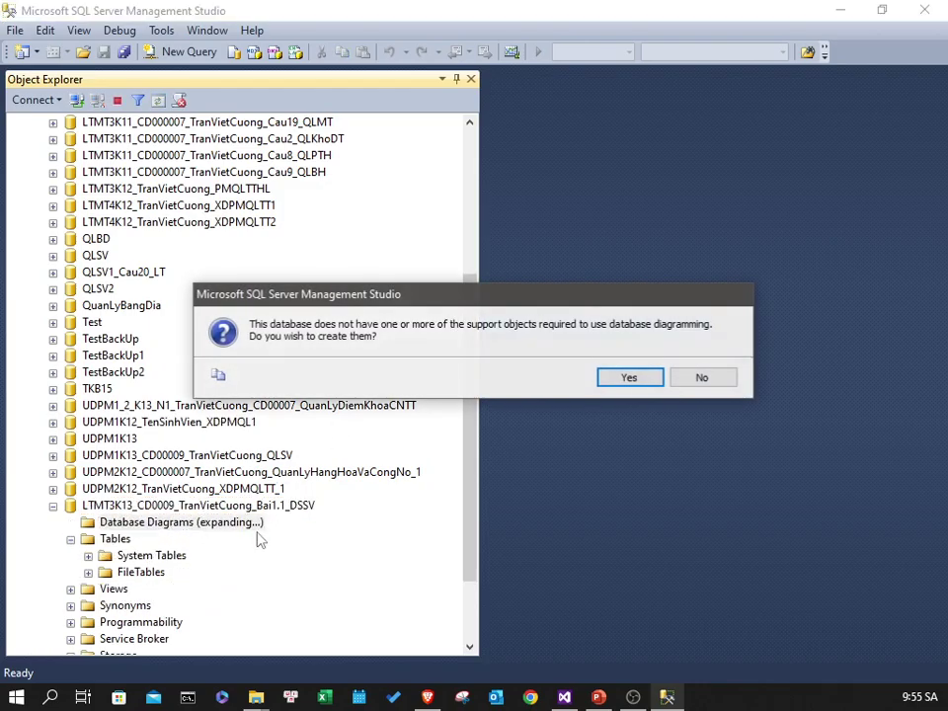
pyautogui.click(626, 381)
# - Start a new database diagram, Diagram_0, closing Add Table without adding any tables
pyautogui.rightClick(168, 523)
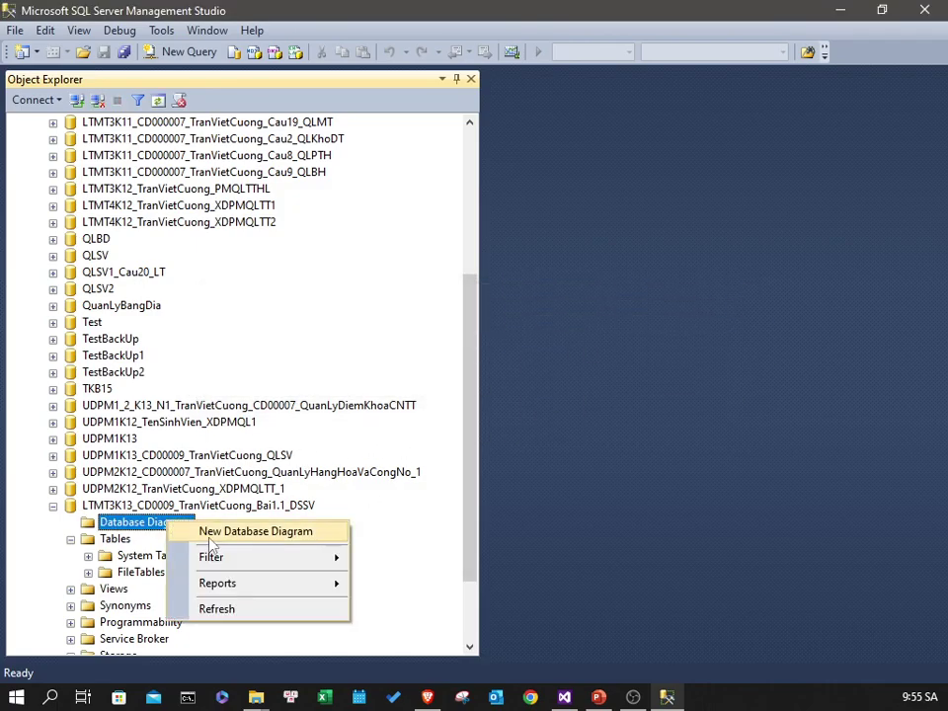
pyautogui.click(211, 537)
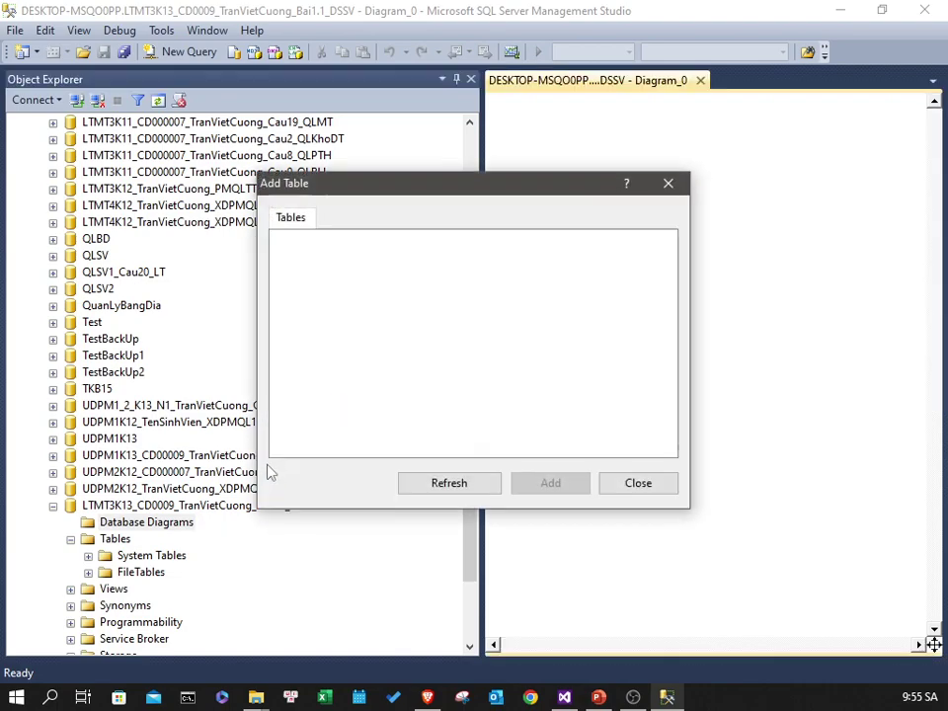
pyautogui.moveTo(309, 185); pyautogui.dragTo(240, 183)
pyautogui.click(563, 483)
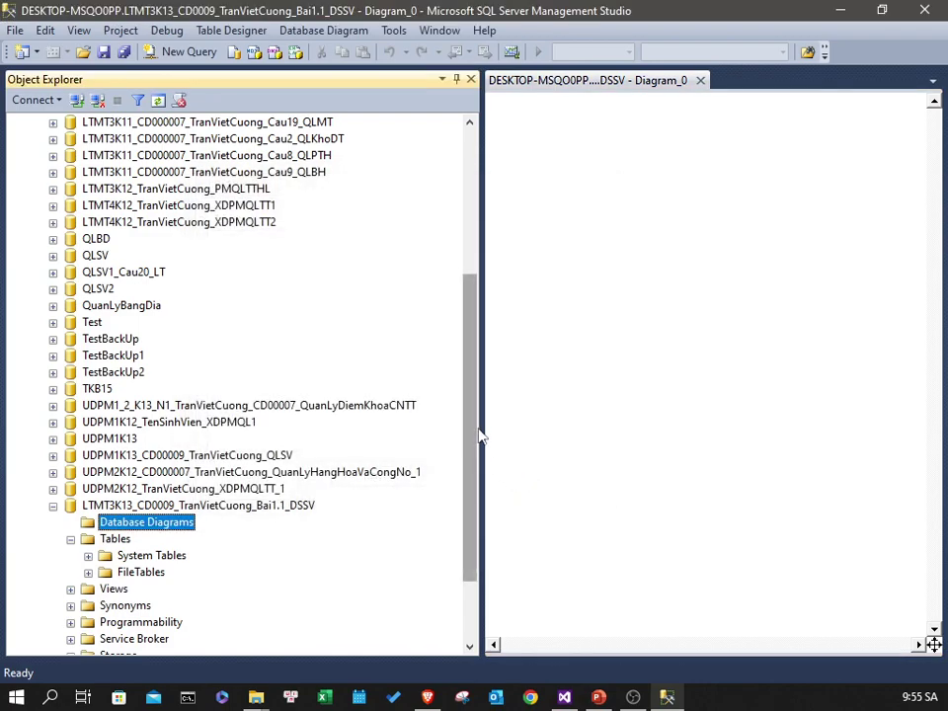
pyautogui.moveTo(484, 426); pyautogui.dragTo(275, 435)
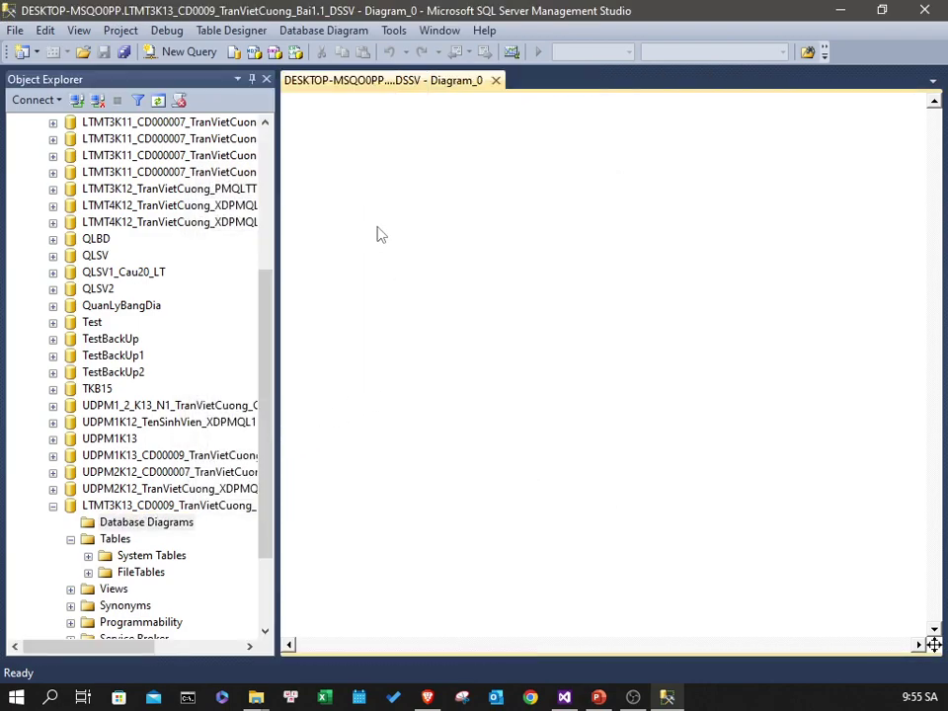
# - Add a new table named SinhVien to the diagram
pyautogui.rightClick(377, 233)
pyautogui.click(419, 240)
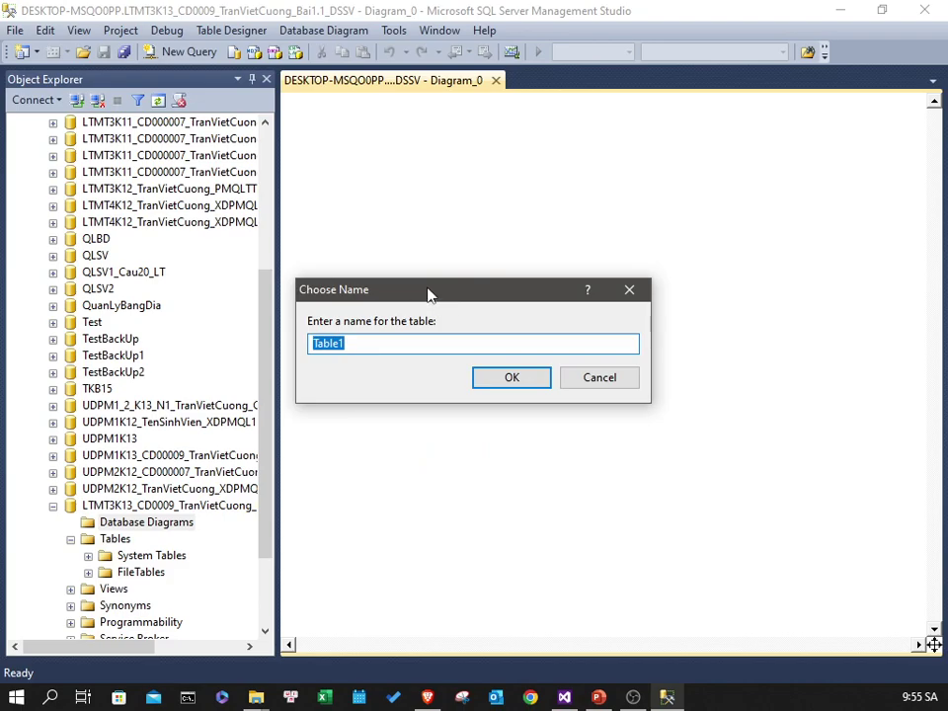
pyautogui.moveTo(429, 292); pyautogui.dragTo(501, 281)
pyautogui.click(465, 337)
pyautogui.moveTo(465, 336); pyautogui.dragTo(301, 339)
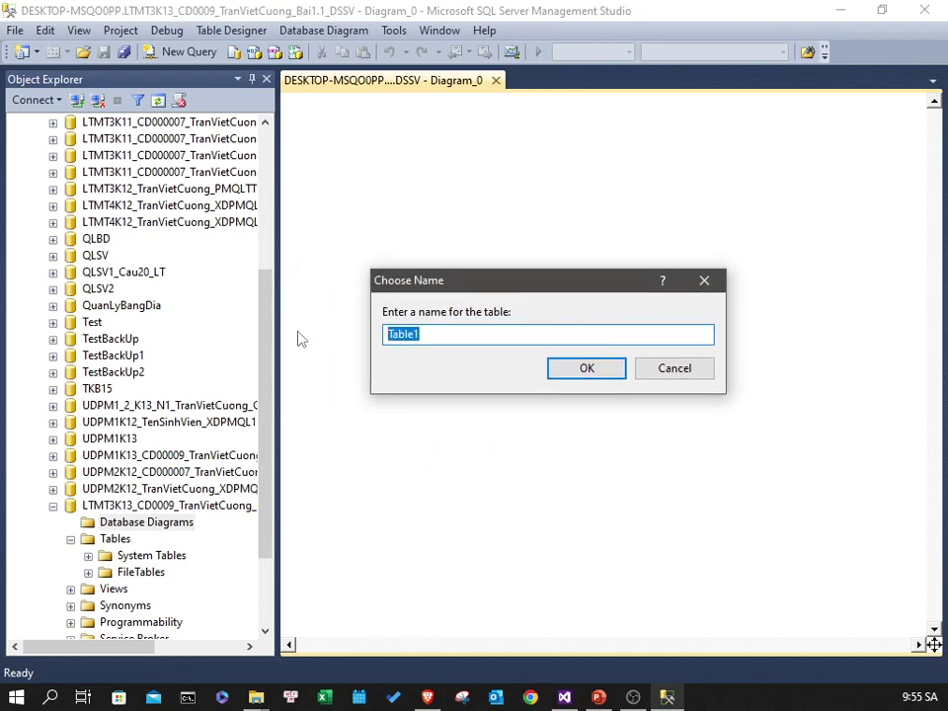
pyautogui.write('SinhVien')
pyautogui.click(581, 373)
pyautogui.moveTo(543, 241); pyautogui.dragTo(501, 147)
# - Add an ID column of type int and make it the primary key
pyautogui.moveTo(705, 447); pyautogui.dragTo(701, 397)
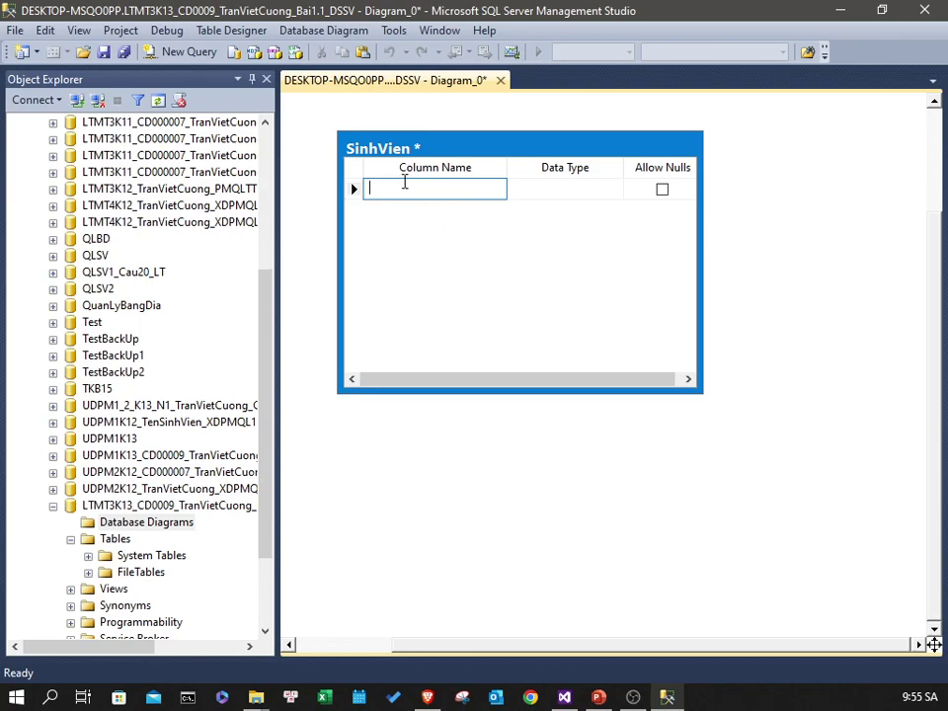
pyautogui.write('I')
pyautogui.click(562, 190)
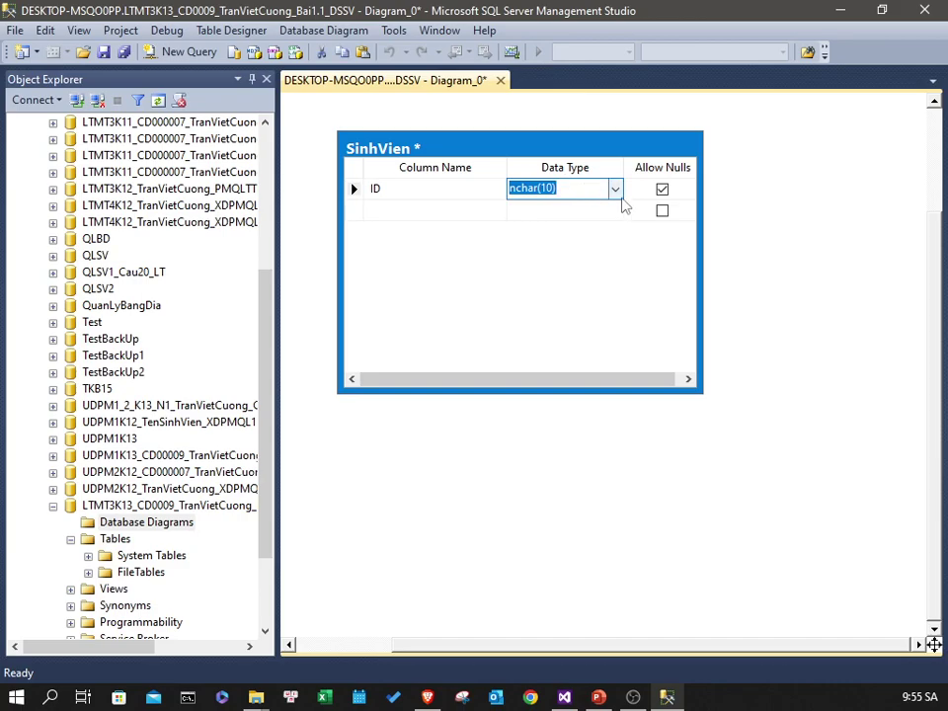
pyautogui.click(614, 189)
pyautogui.moveTo(613, 273); pyautogui.dragTo(613, 261)
pyautogui.click(552, 244)
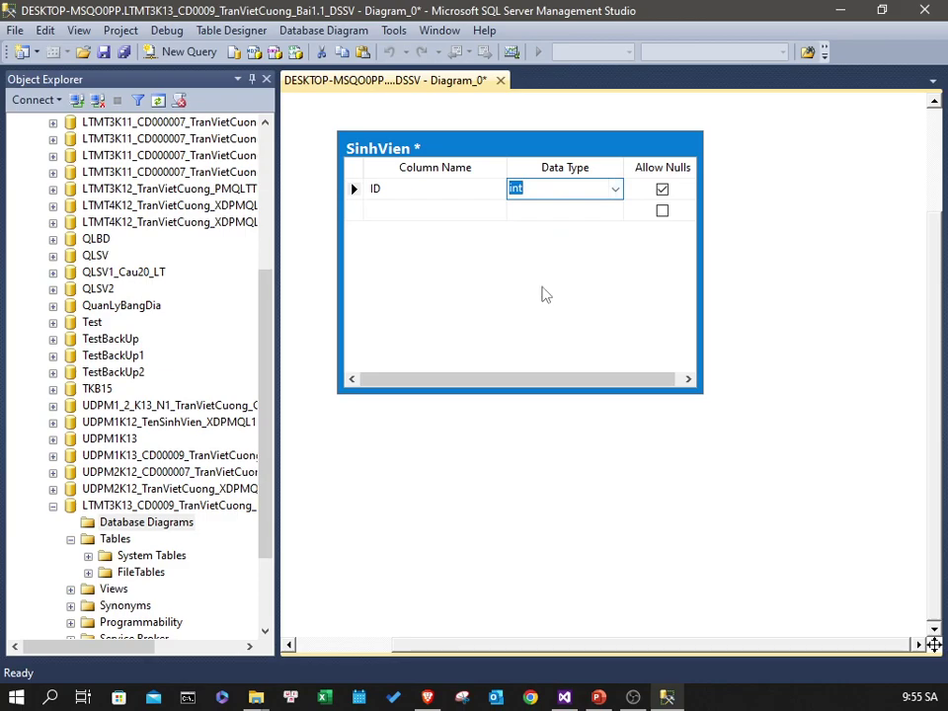
pyautogui.click(357, 196)
pyautogui.rightClick(359, 197)
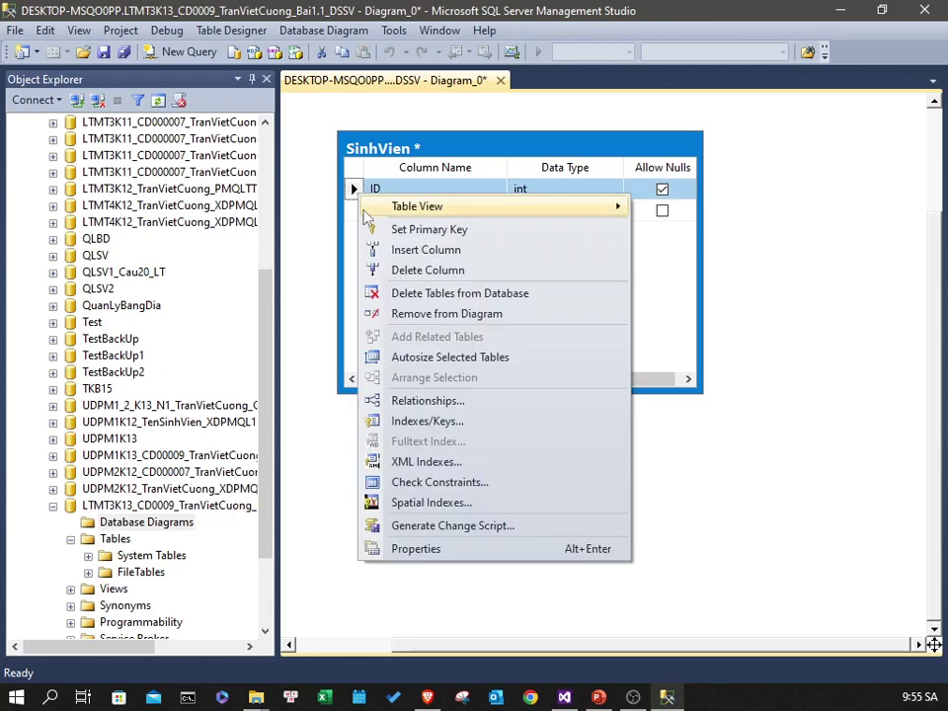
pyautogui.click(380, 229)
# - Add a HoTen column of type nvarchar(MAX) and widen the table box
pyautogui.click(405, 211)
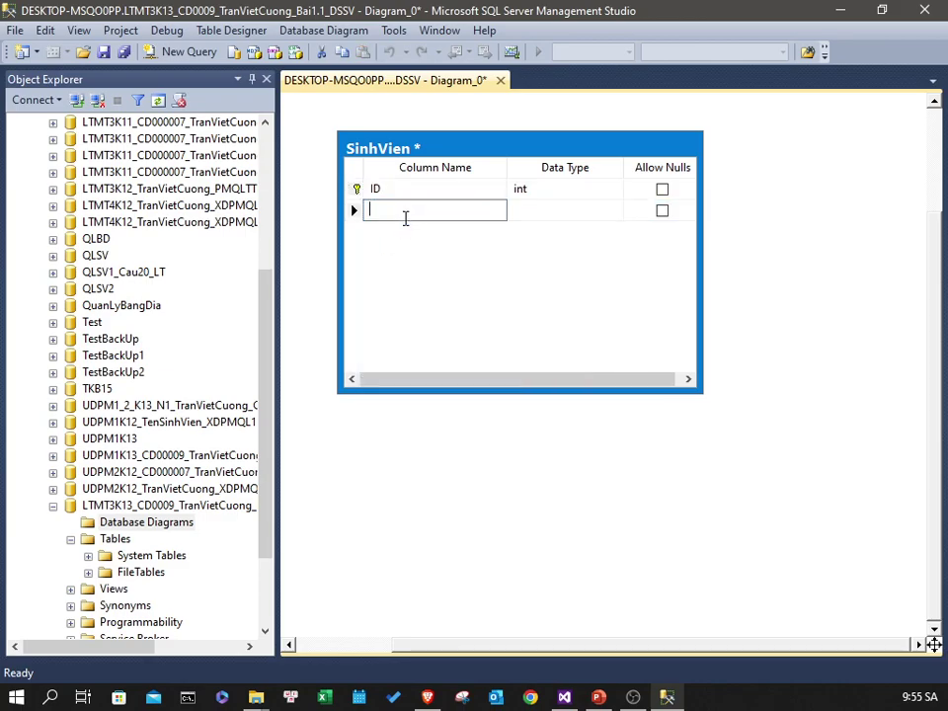
pyautogui.write('HoTen')
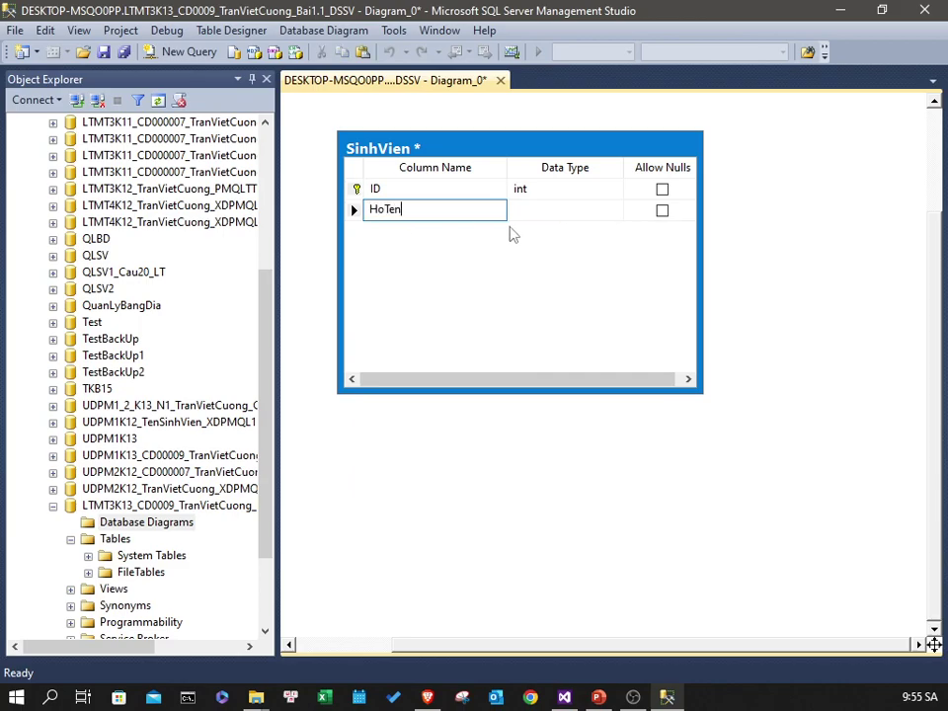
pyautogui.click(567, 212)
pyautogui.click(615, 211)
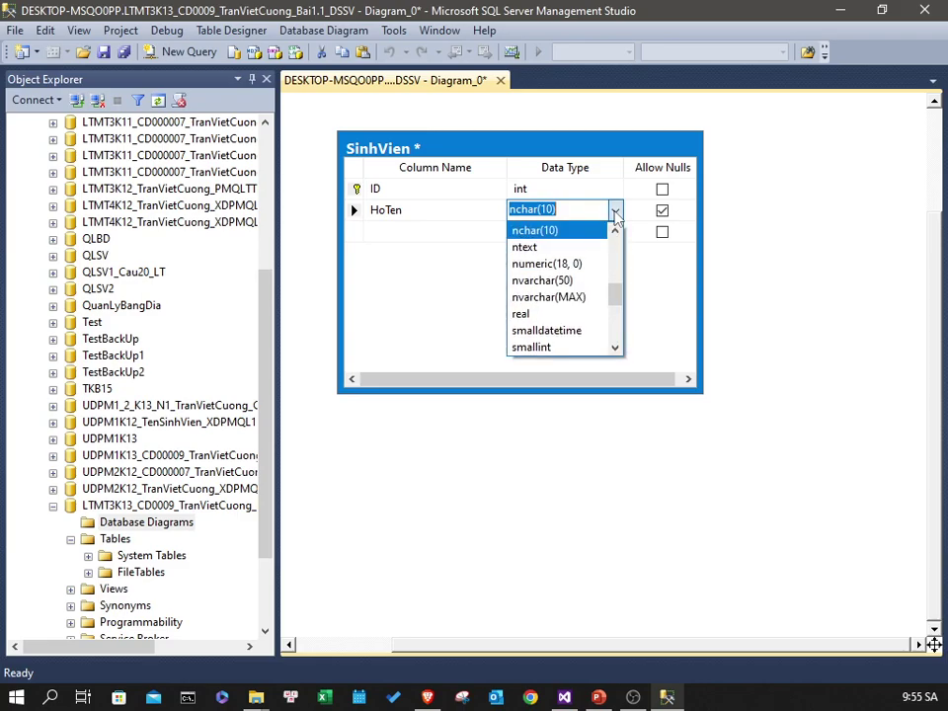
pyautogui.click(594, 299)
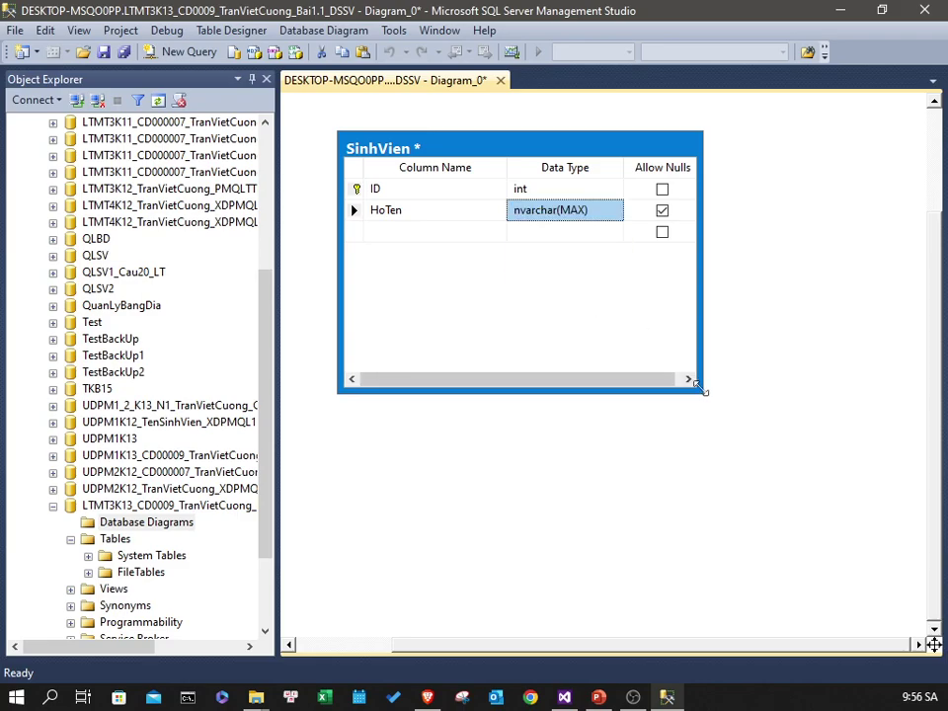
pyautogui.moveTo(703, 393); pyautogui.dragTo(758, 354)
pyautogui.click(691, 452)
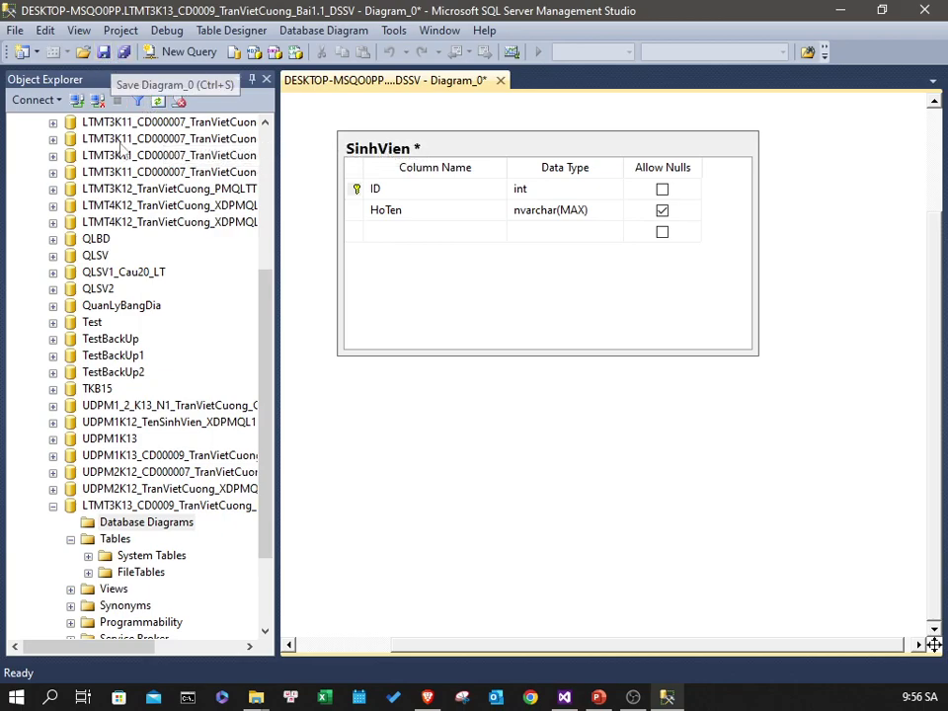
# - Save Diagram_0 with its new table and refresh the Tables folder
pyautogui.click(104, 53)
pyautogui.click(503, 387)
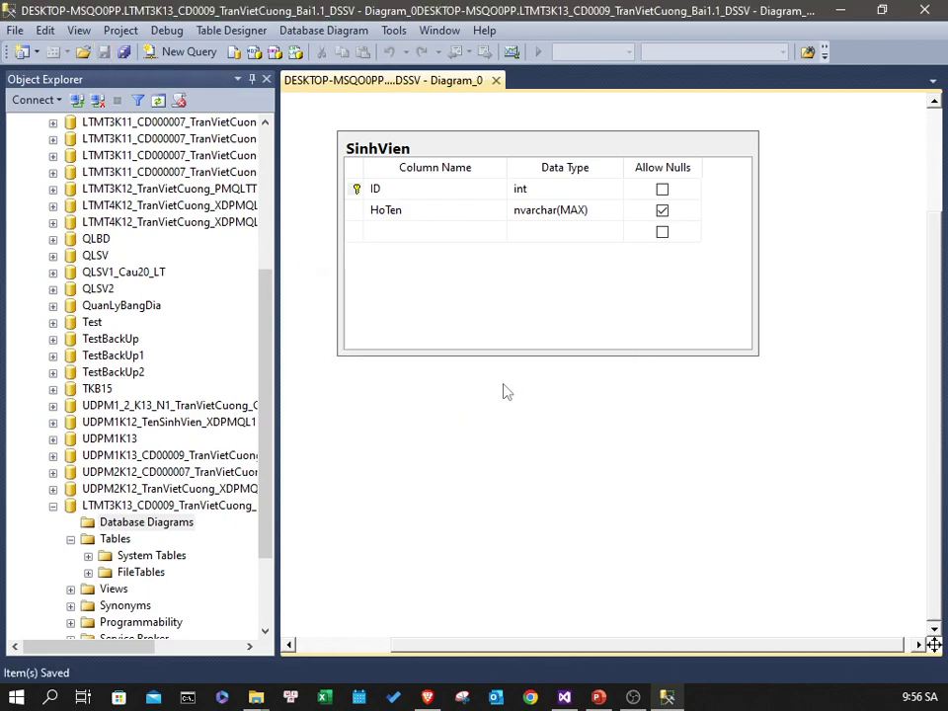
pyautogui.click(115, 541)
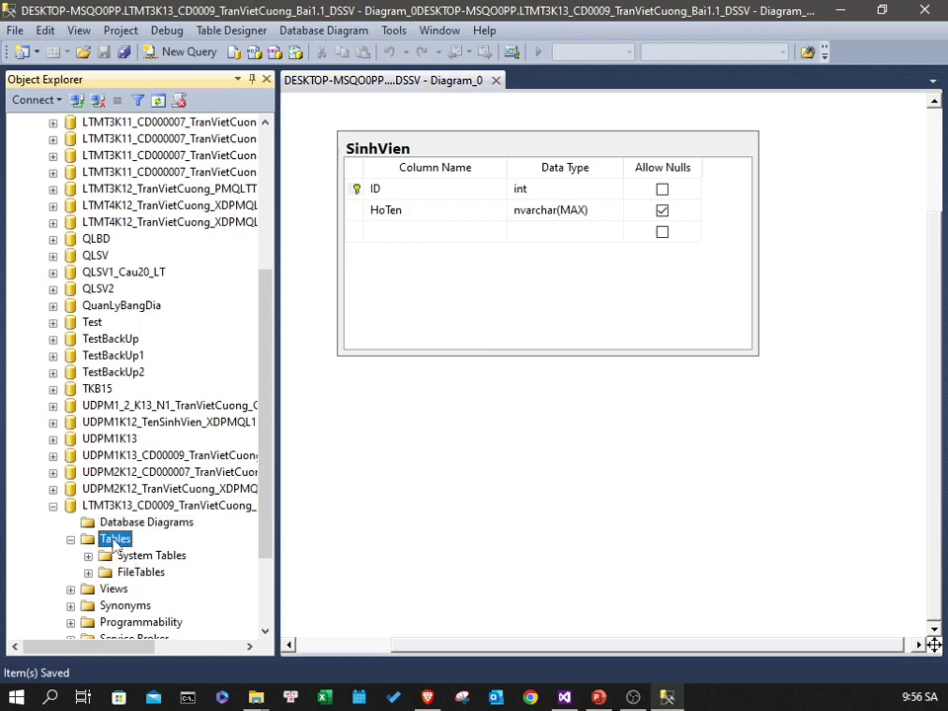
pyautogui.rightClick(115, 543)
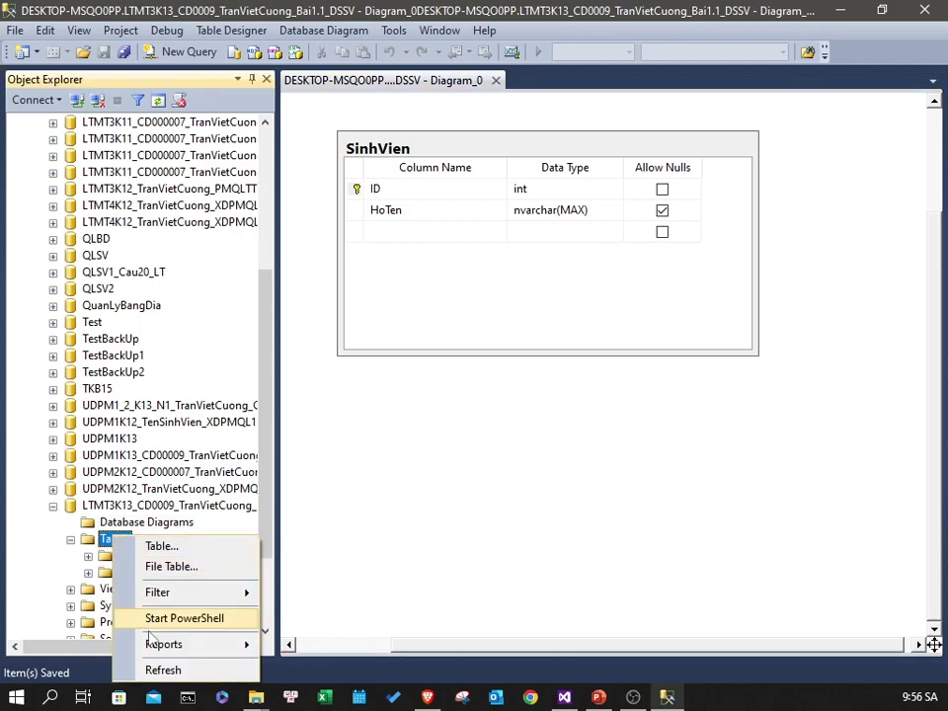
pyautogui.click(170, 669)
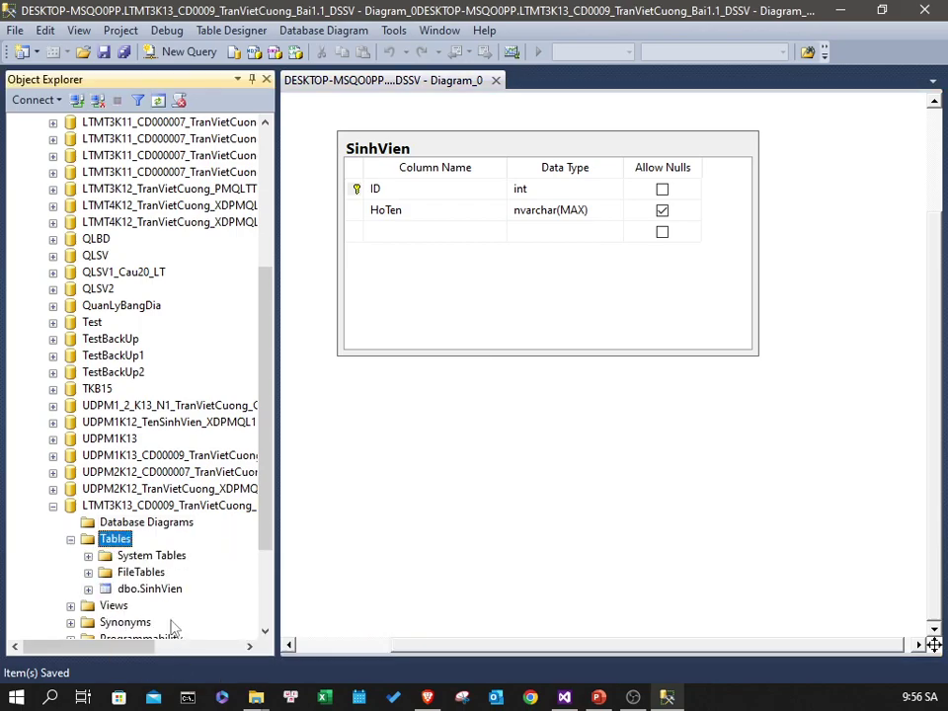
# - Open Edit Top 200 Rows on dbo.SinhVien, try the new row, then close it
pyautogui.click(150, 589)
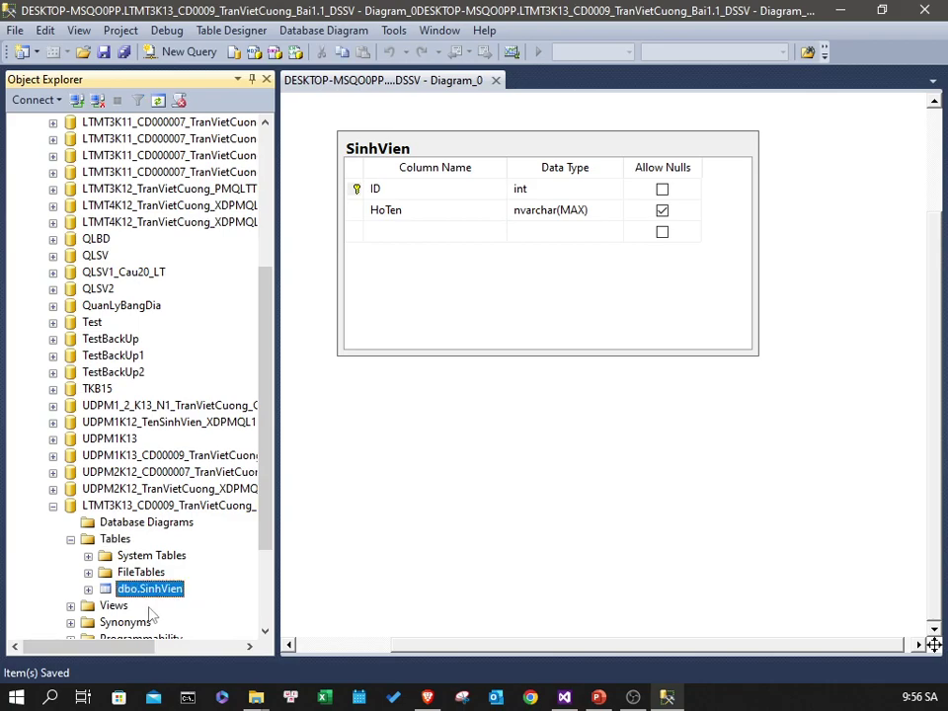
pyautogui.rightClick(129, 596)
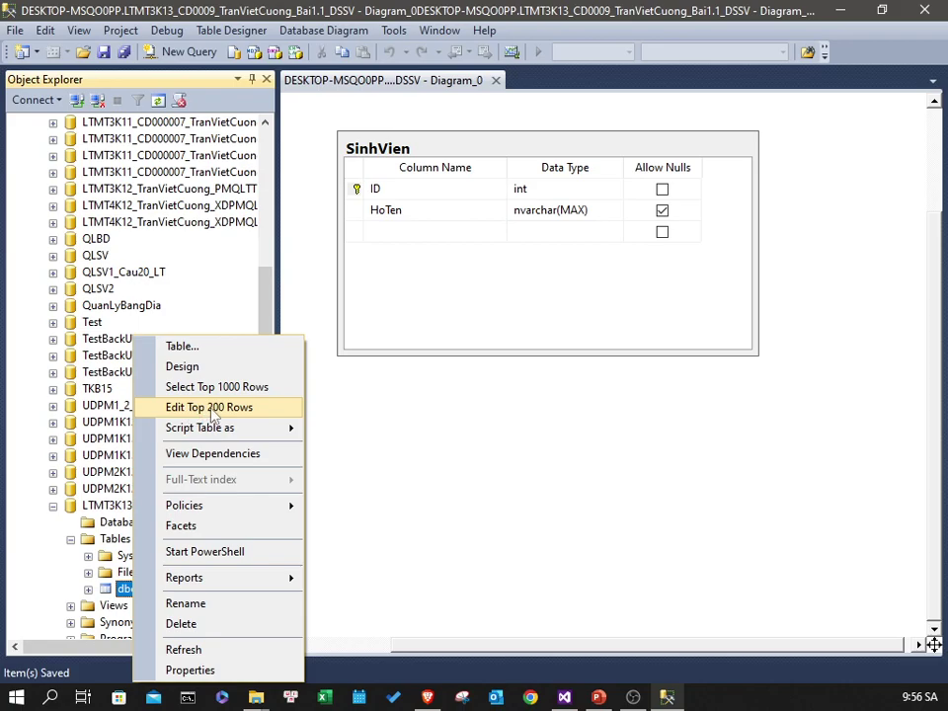
pyautogui.click(211, 409)
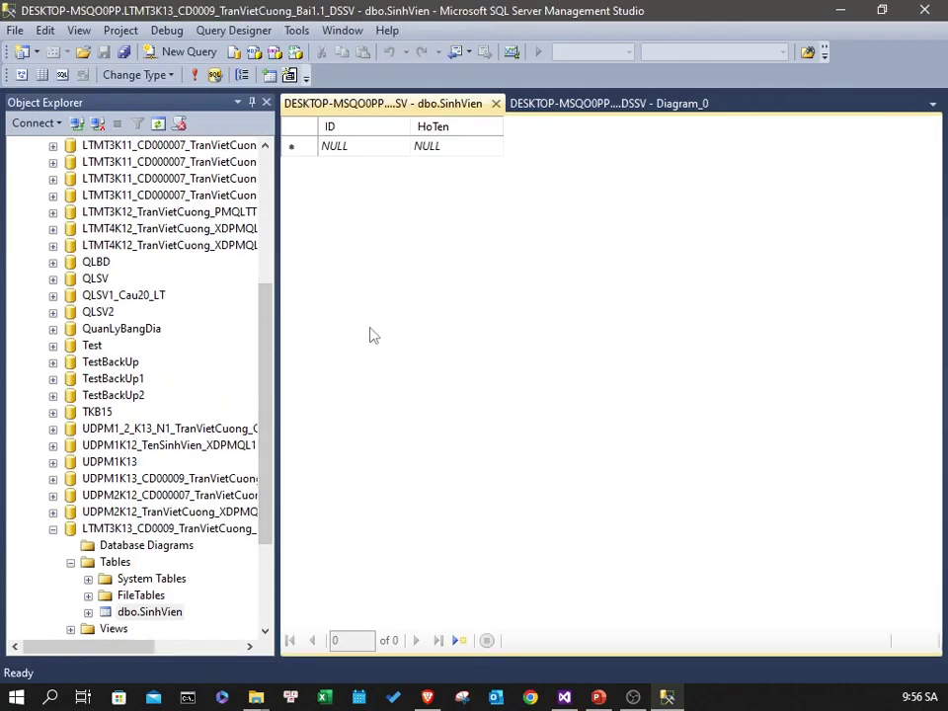
pyautogui.click(439, 148)
pyautogui.click(310, 149)
pyautogui.click(341, 150)
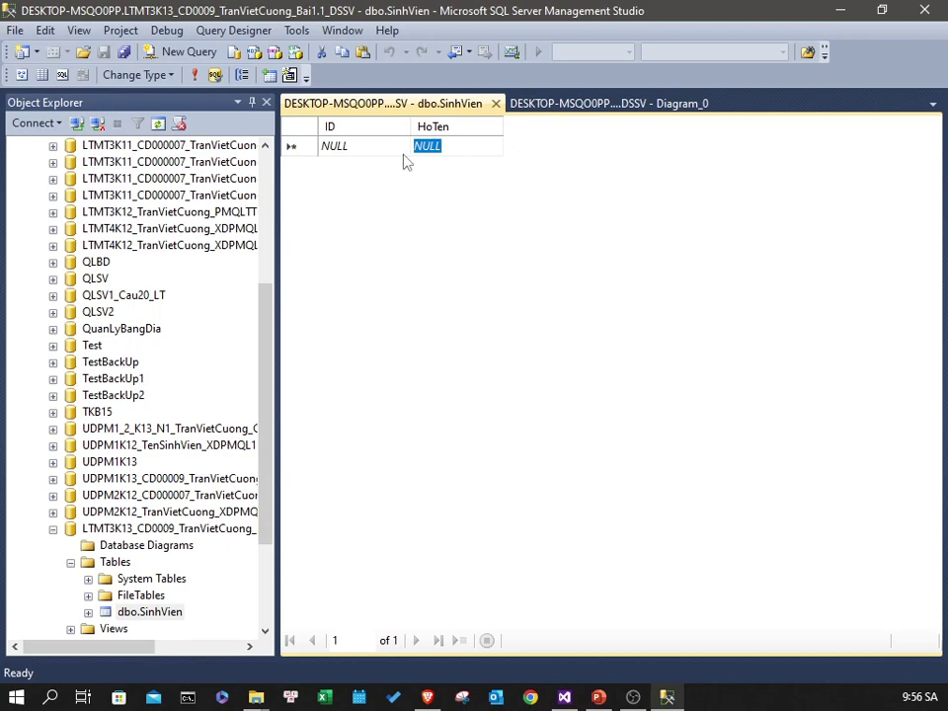
pyautogui.click(496, 103)
# - Show the Properties of the ID column in the diagram
pyautogui.click(366, 197)
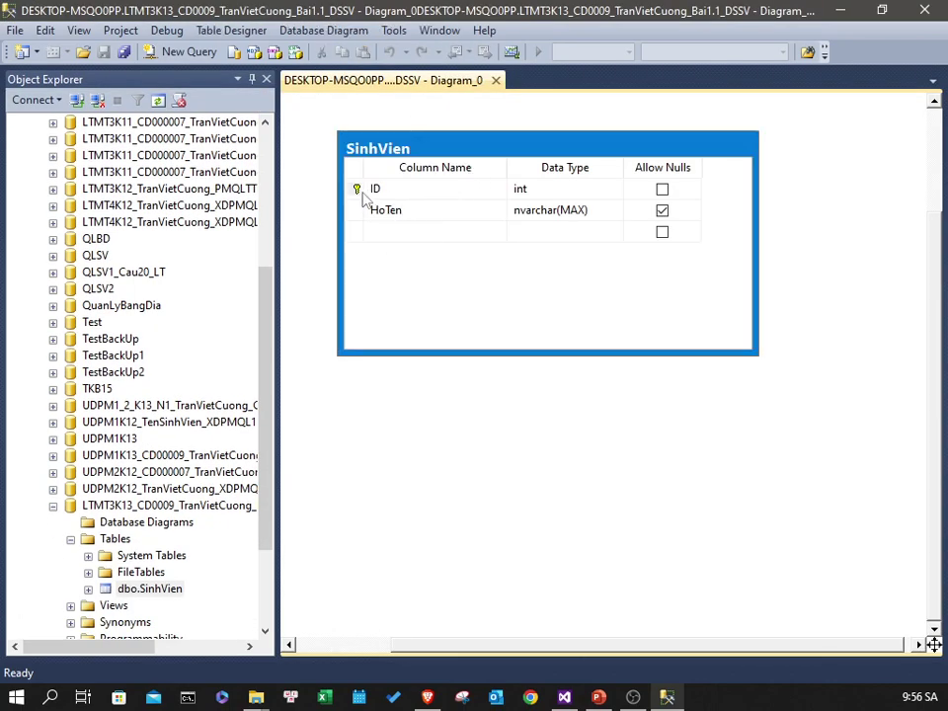
pyautogui.rightClick(355, 188)
pyautogui.click(413, 541)
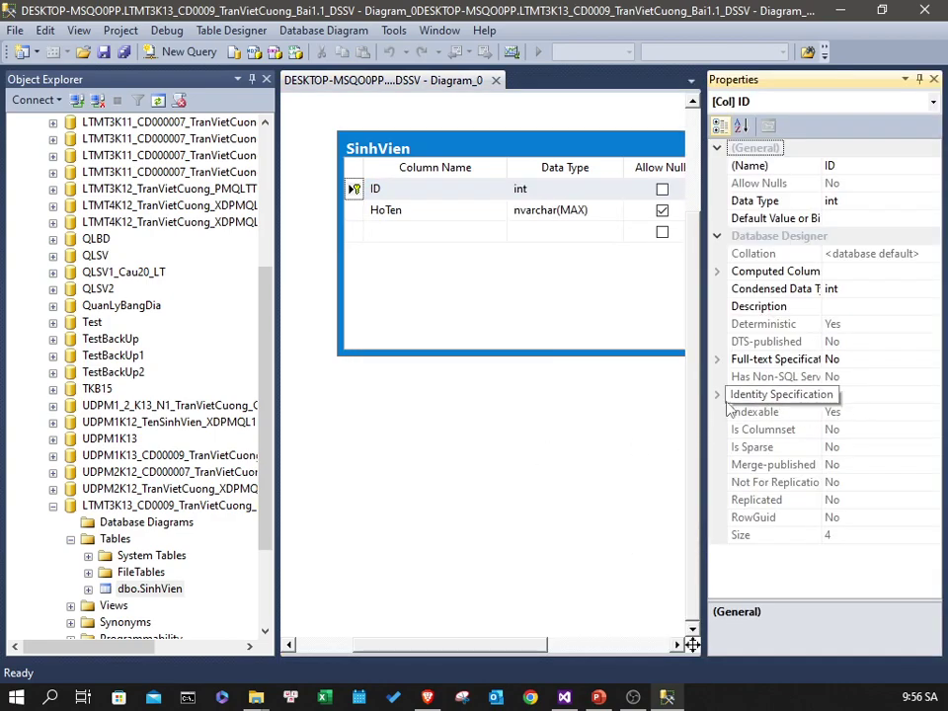
# - Set ID's Is Identity to Yes (seed 1, increment 1) and save the table
pyautogui.click(717, 394)
pyautogui.click(894, 412)
pyautogui.click(932, 413)
pyautogui.click(904, 431)
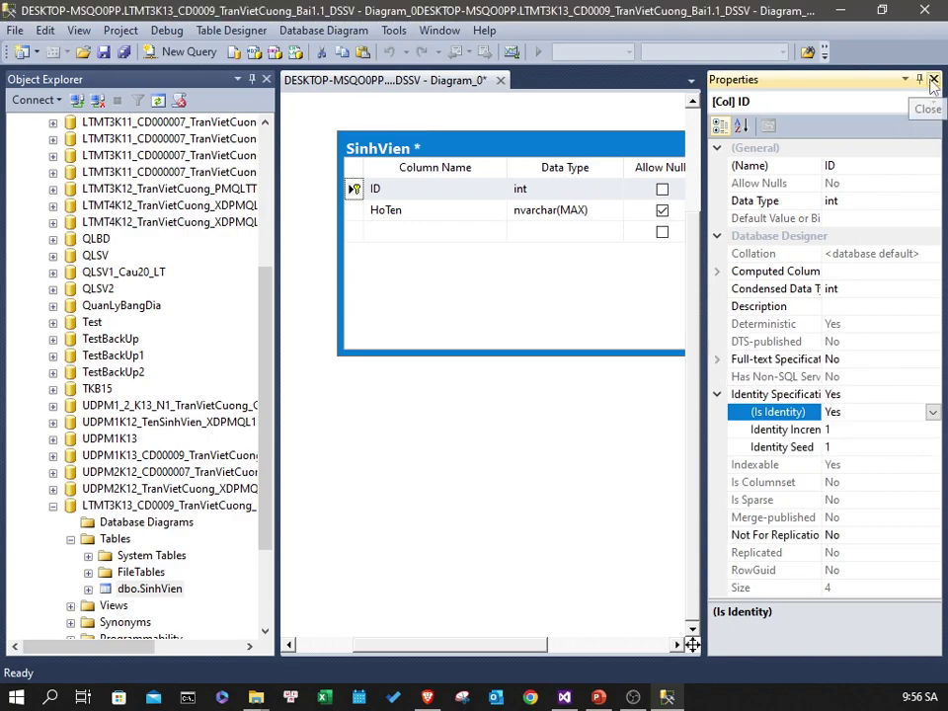
pyautogui.click(933, 80)
pyautogui.click(106, 52)
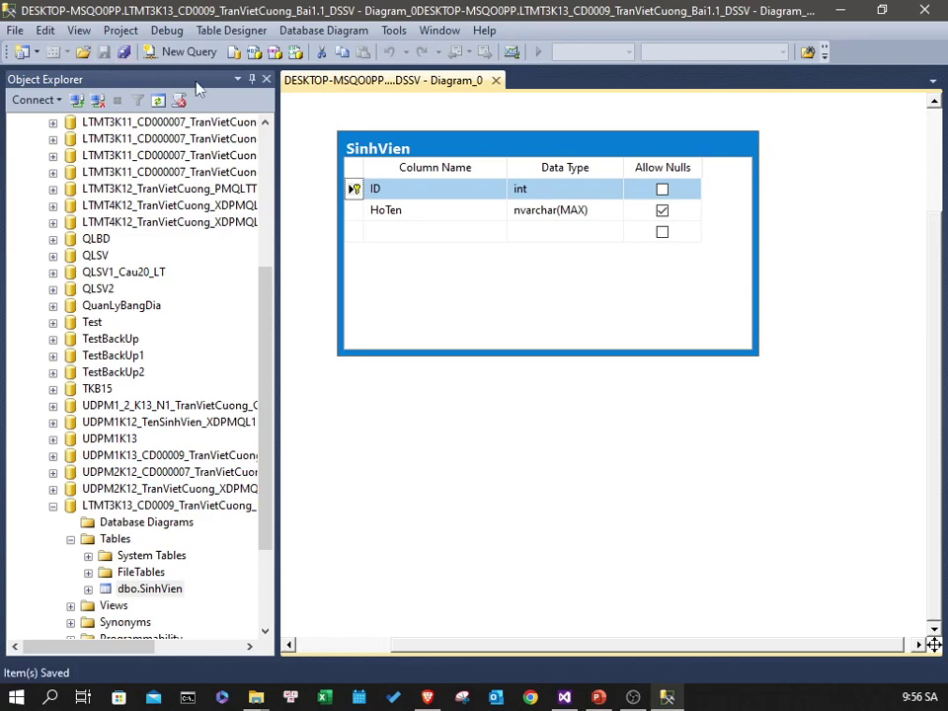
pyautogui.rightClick(171, 593)
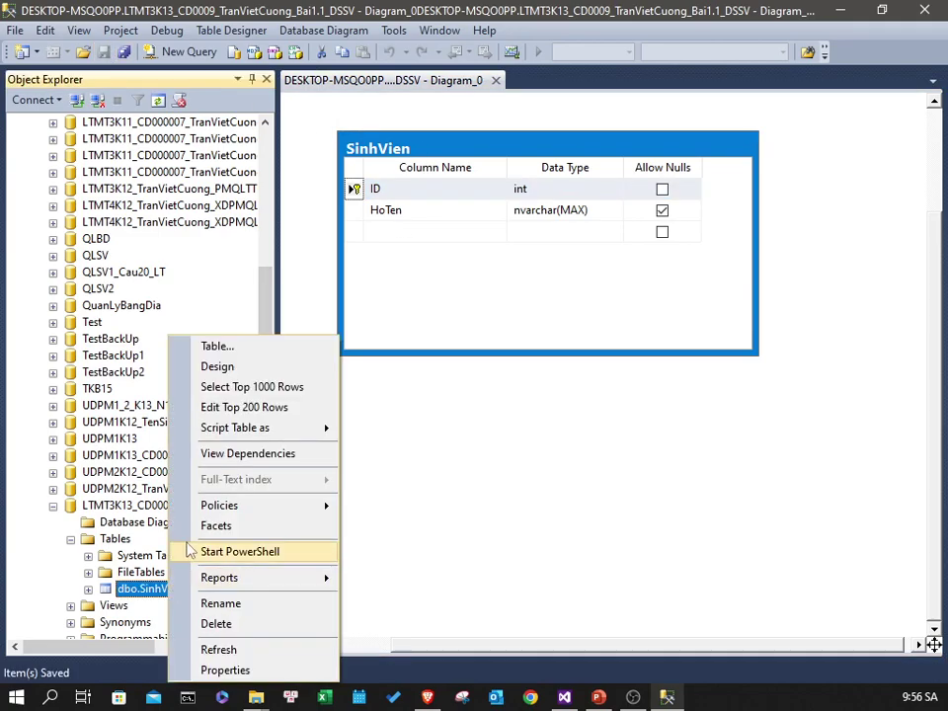
pyautogui.click(247, 406)
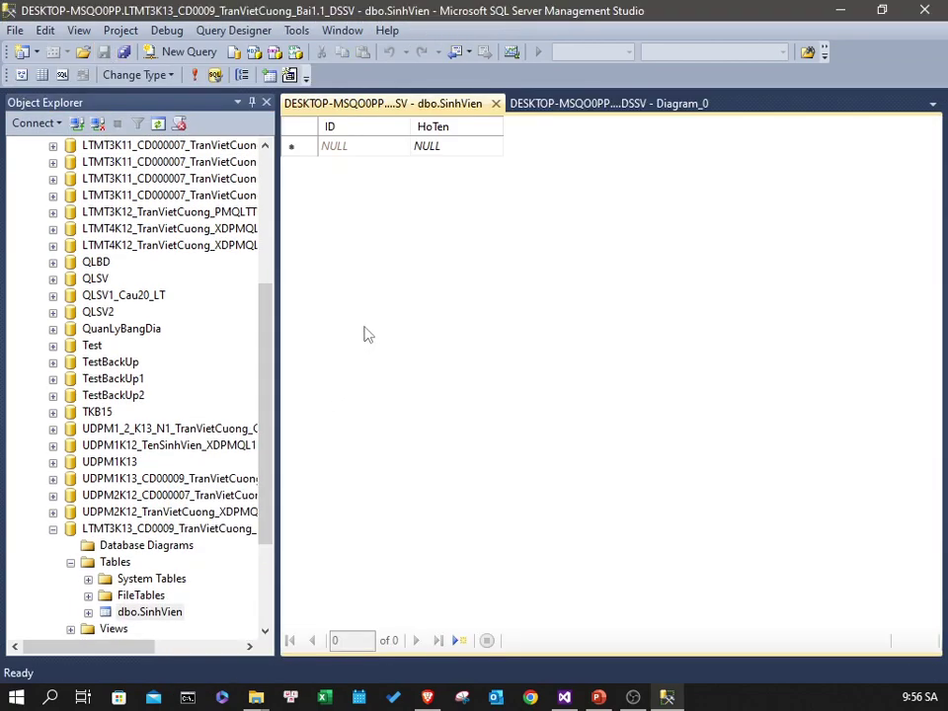
pyautogui.click(347, 147)
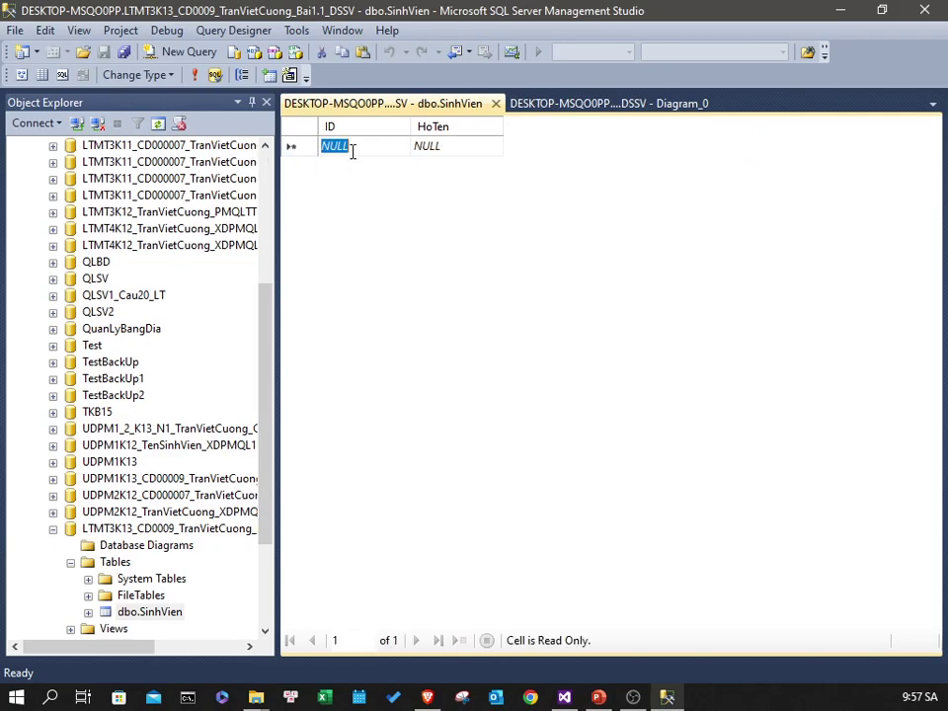
pyautogui.click(449, 145)
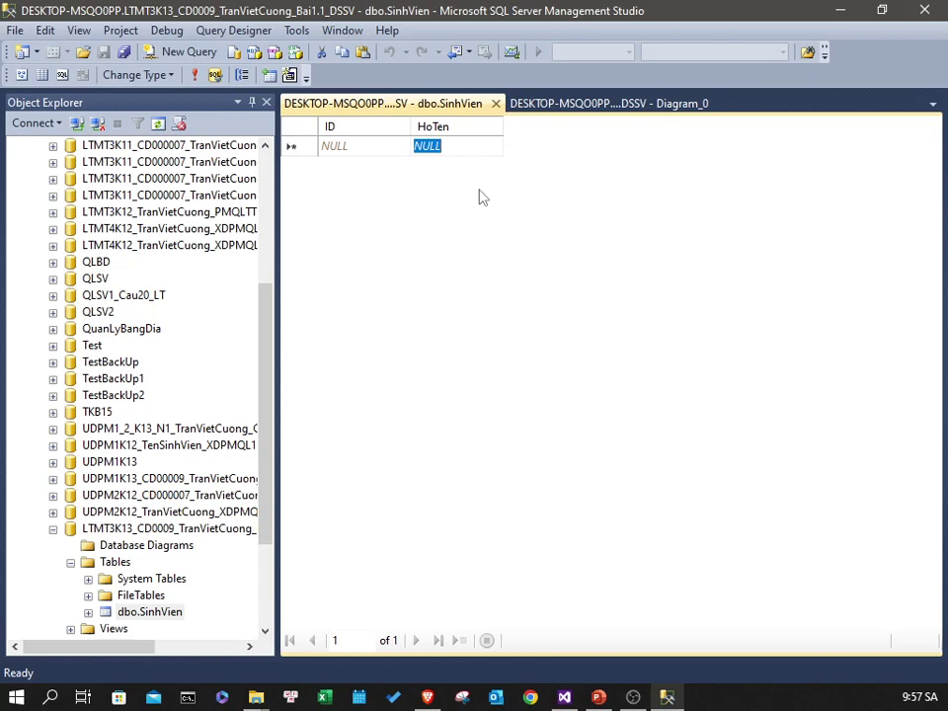
pyautogui.click(290, 148)
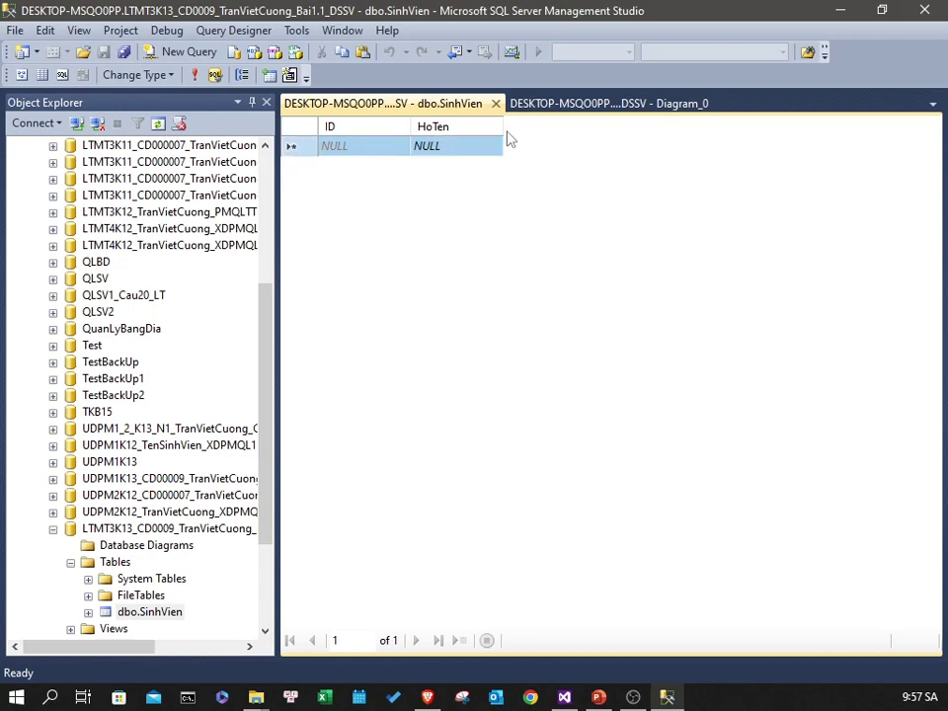
pyautogui.moveTo(501, 128); pyautogui.dragTo(543, 129)
pyautogui.click(326, 699)
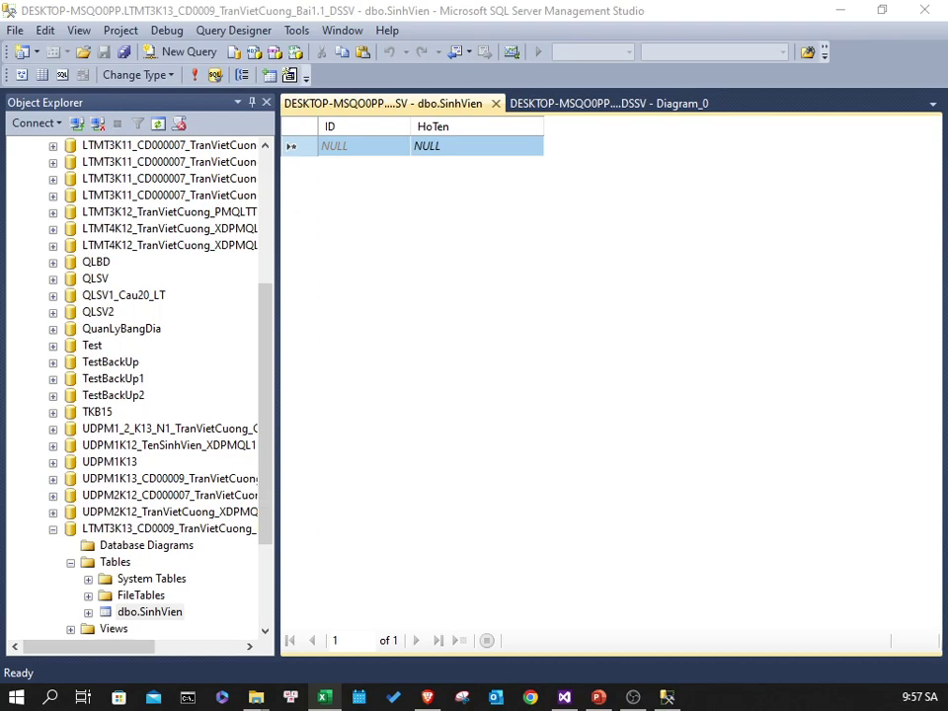
pyautogui.click(455, 146)
pyautogui.click(293, 151)
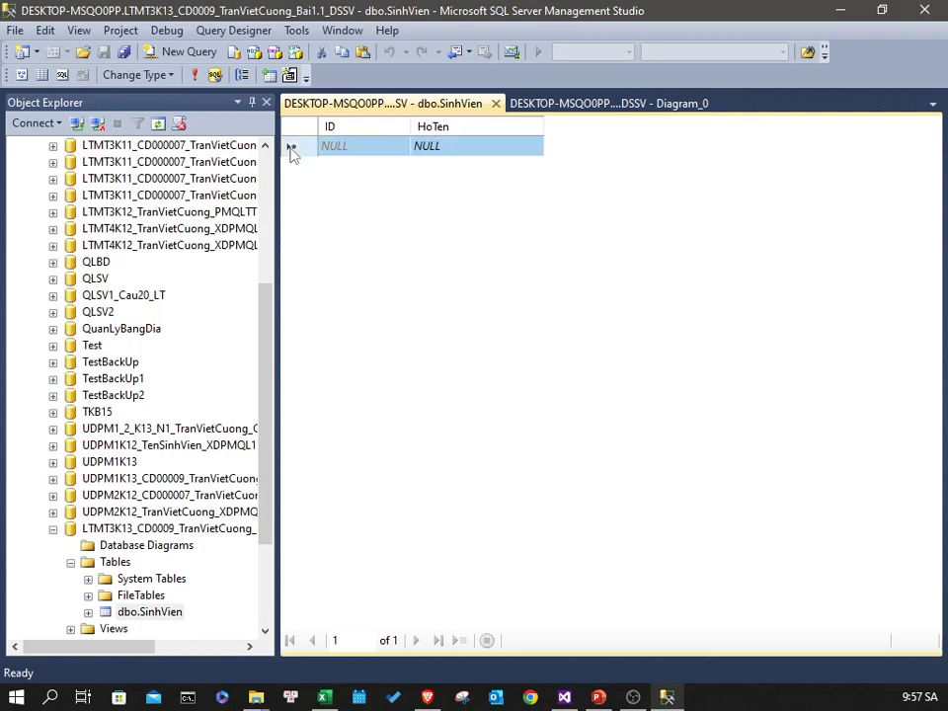
pyautogui.rightClick(293, 150)
pyautogui.click(330, 242)
pyautogui.click(375, 152)
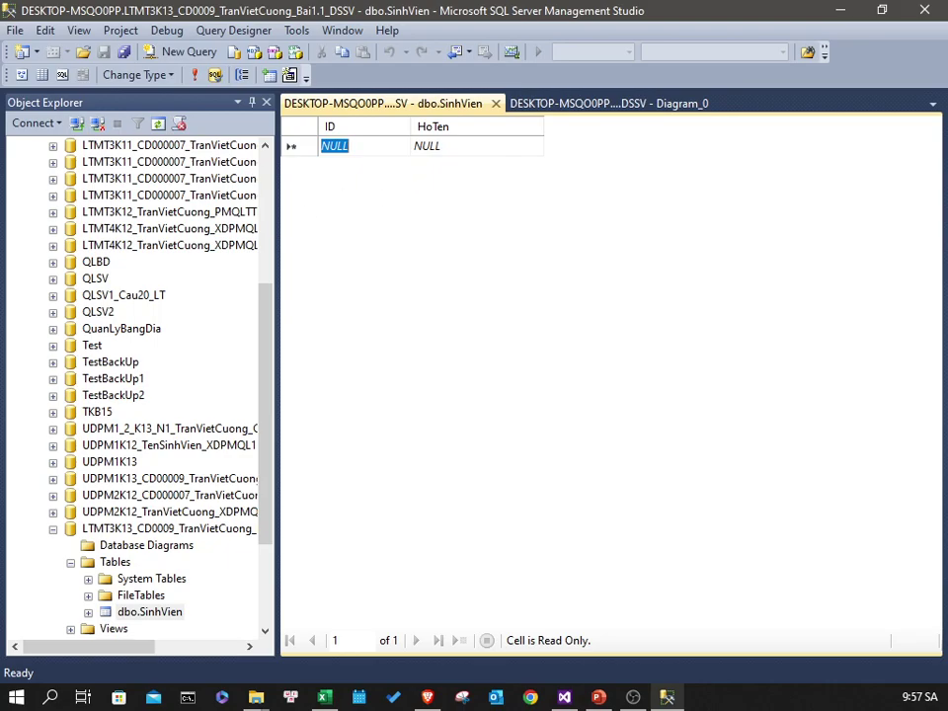
pyautogui.hotkey('alt', 'Tab')
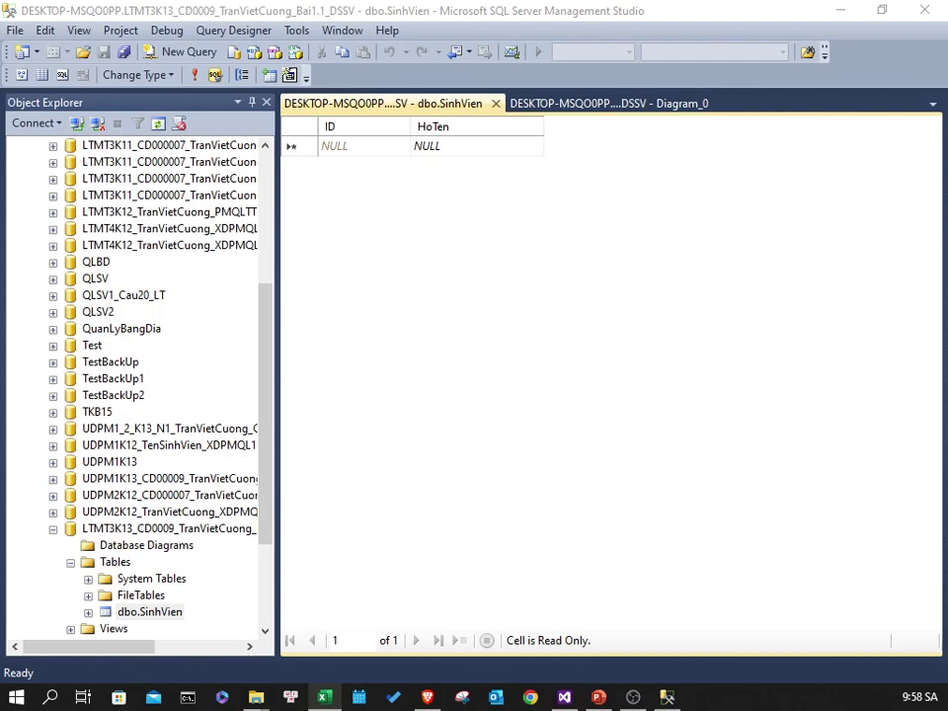
# - Paste the copied student names into SinhVien's new row and narrow the ID column
pyautogui.click(307, 150)
pyautogui.rightClick(306, 151)
pyautogui.click(376, 223)
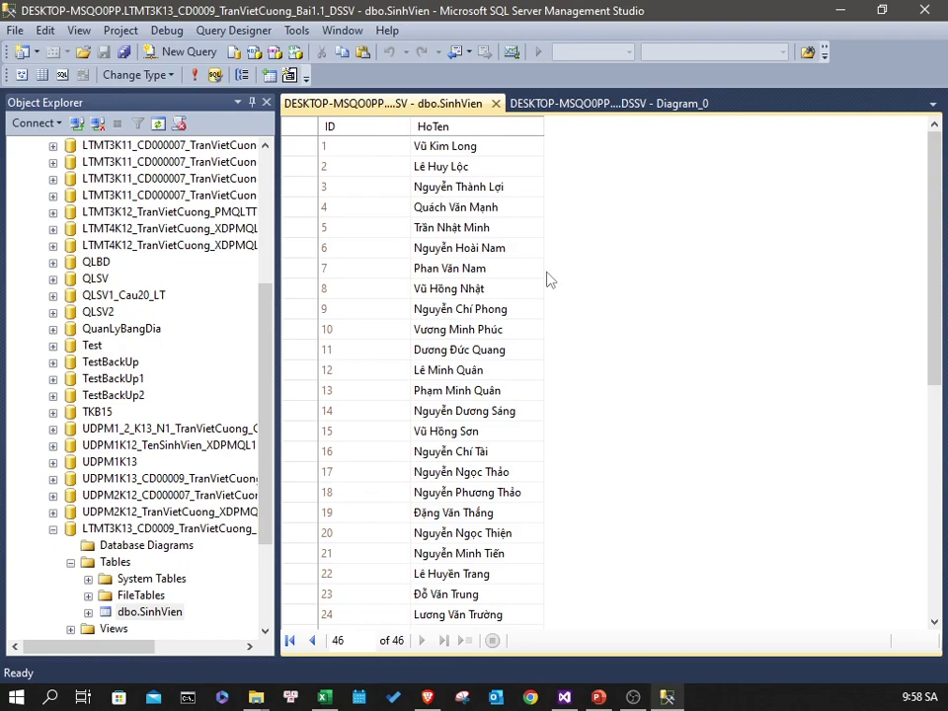
pyautogui.scroll(-7, 538, 286)
pyautogui.scroll(7, 534, 289)
pyautogui.moveTo(410, 126); pyautogui.dragTo(357, 127)
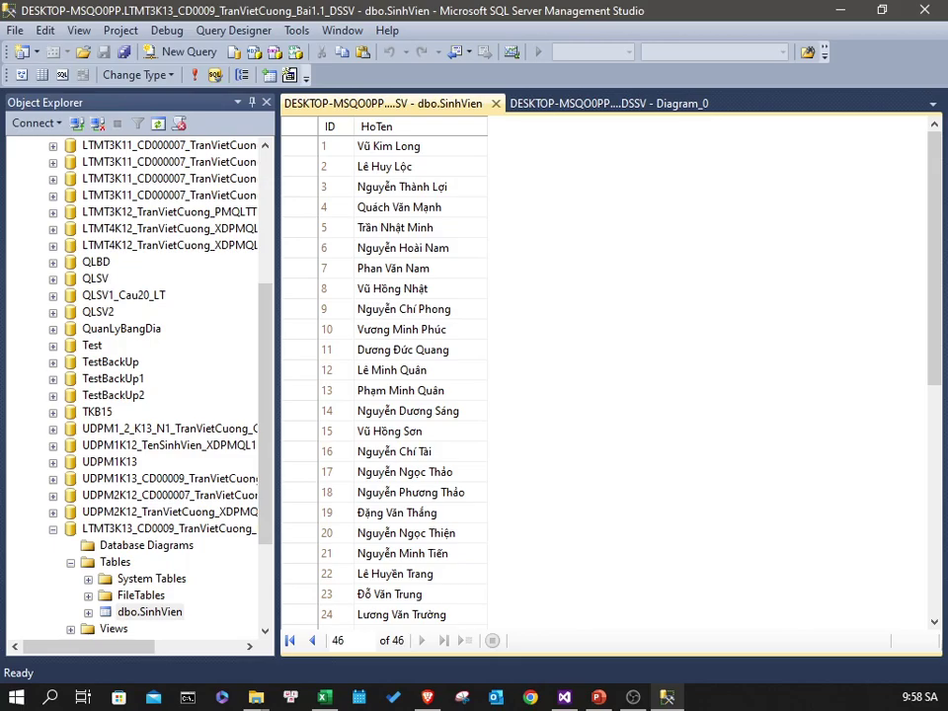
pyautogui.hotkey('alt', 'Tab')
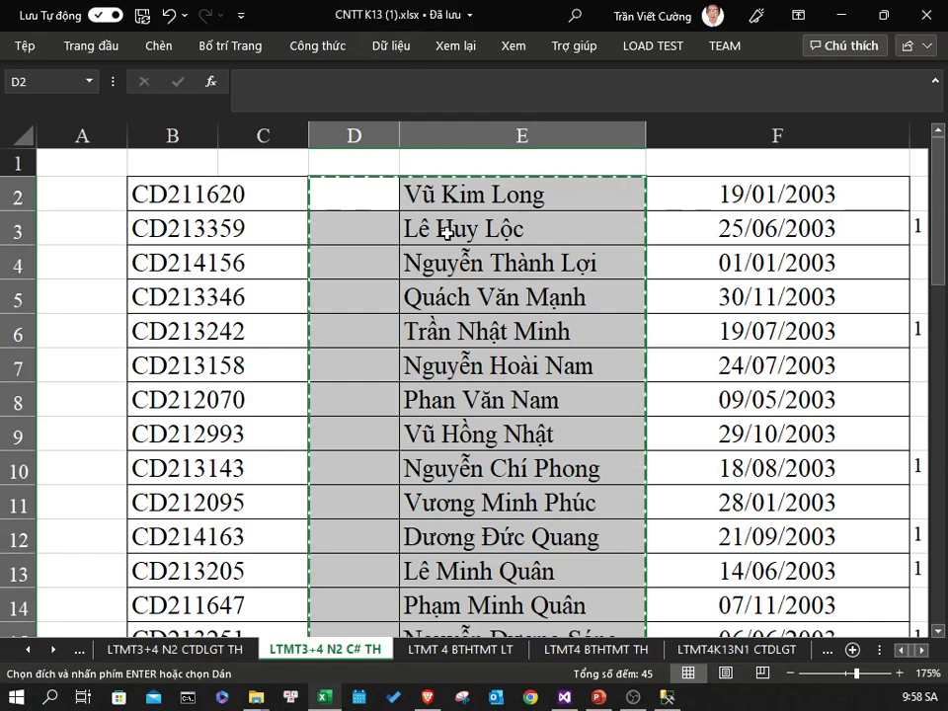
# - Step through name cells E2–E7, end Excel's copy mode, and return to Management Studio
pyautogui.click(483, 249)
pyautogui.click(483, 207)
pyautogui.click(499, 228)
pyautogui.click(504, 296)
pyautogui.click(506, 331)
pyautogui.click(506, 366)
pyautogui.click(510, 310)
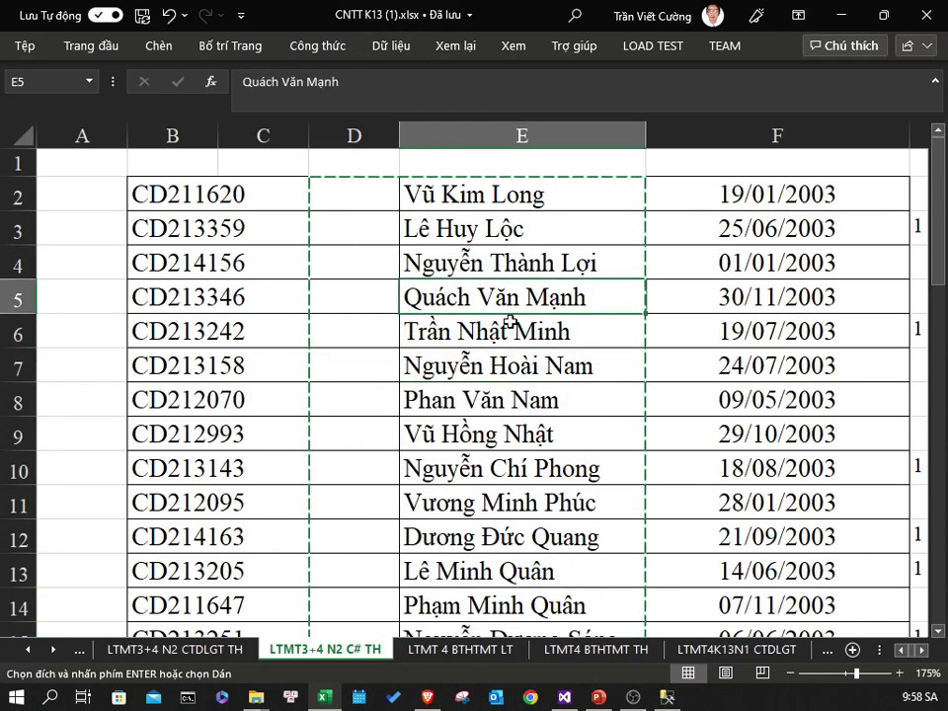
pyautogui.click(511, 317)
pyautogui.click(537, 227)
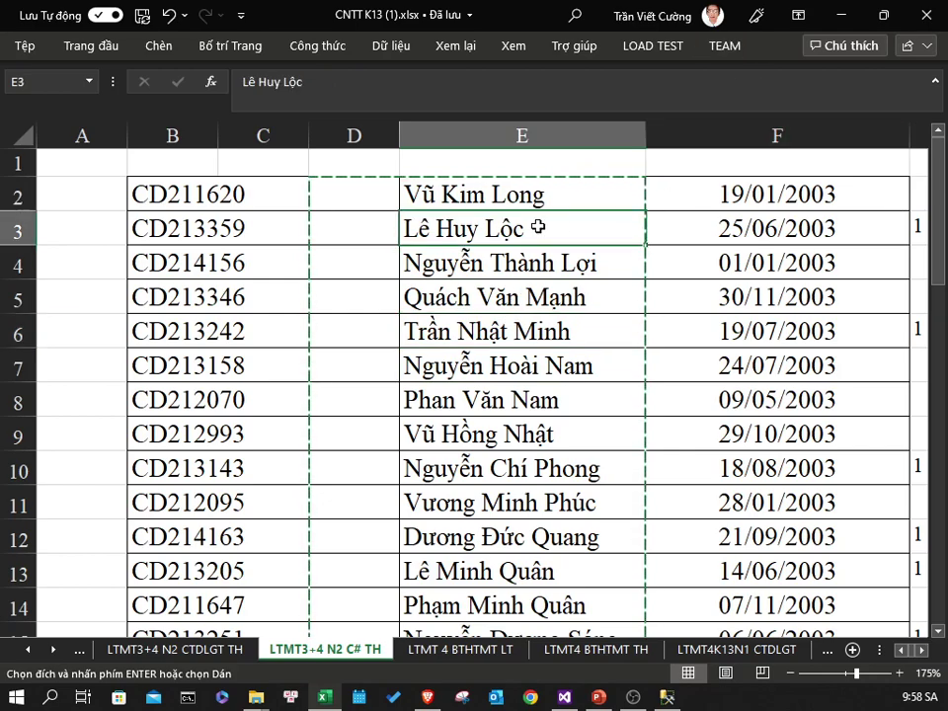
pyautogui.press('Return')
pyautogui.click(545, 314)
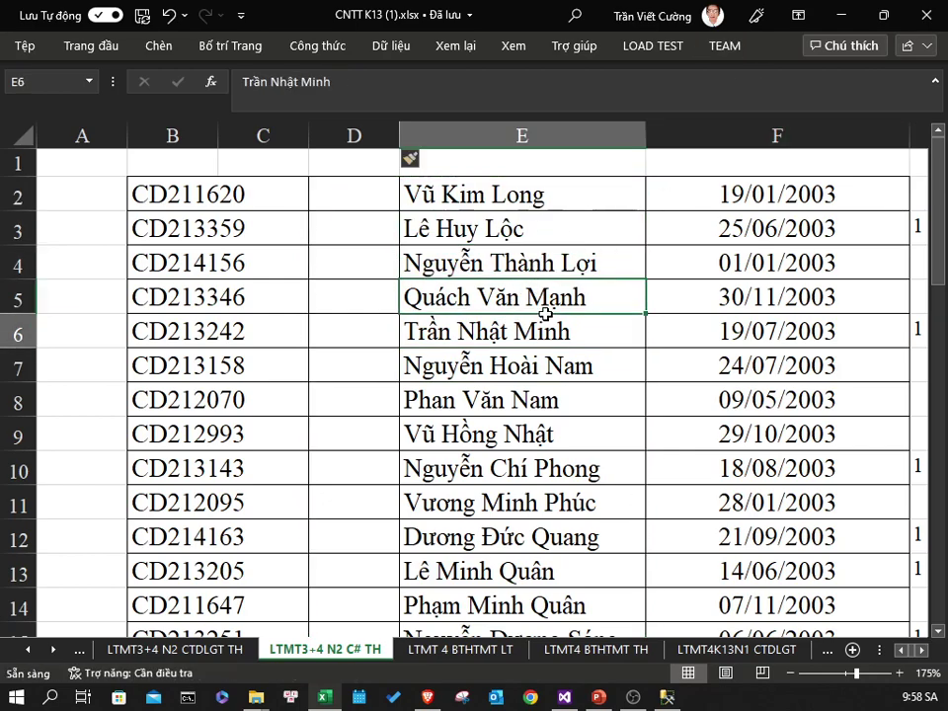
pyautogui.press('Down')
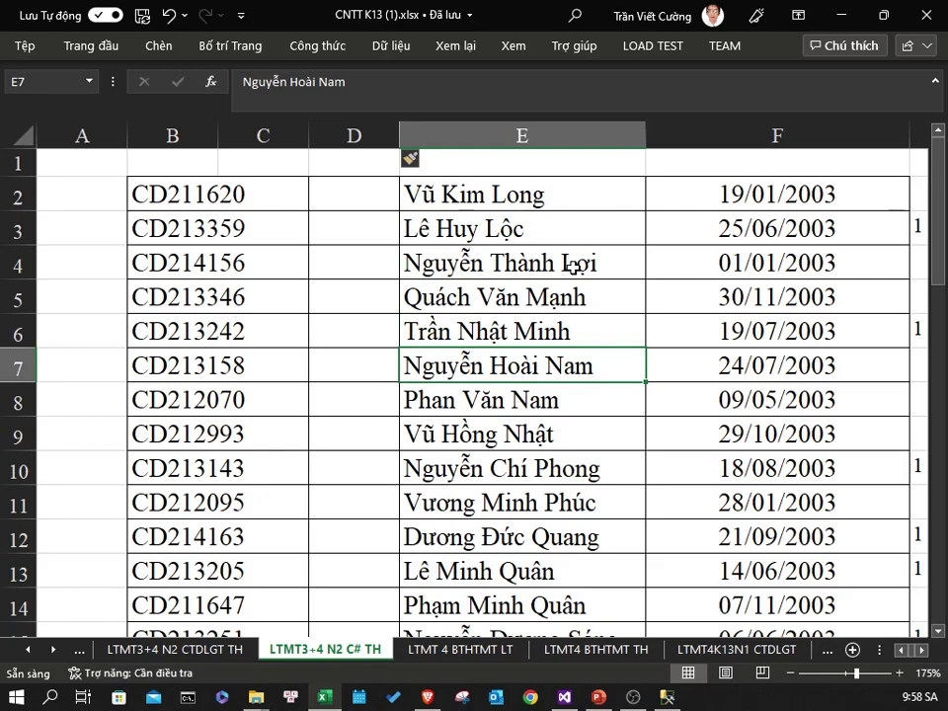
pyautogui.hotkey('alt', 'Tab')
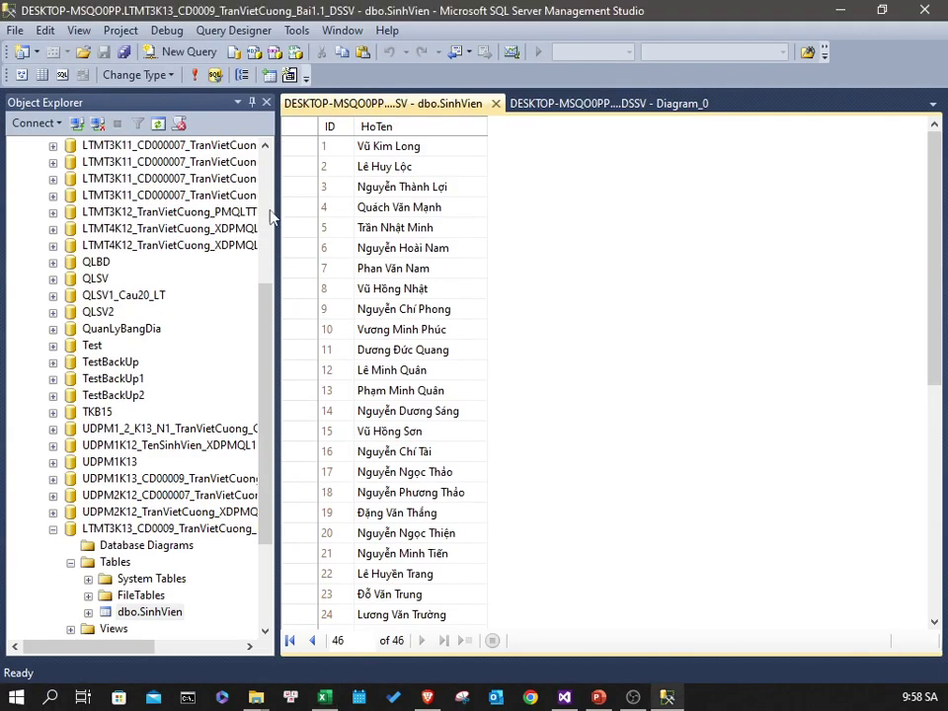
# - Show the properties of the ID column in the SinhVien table diagram
pyautogui.scroll(-7, 446, 395)
pyautogui.scroll(7, 447, 395)
pyautogui.click(670, 104)
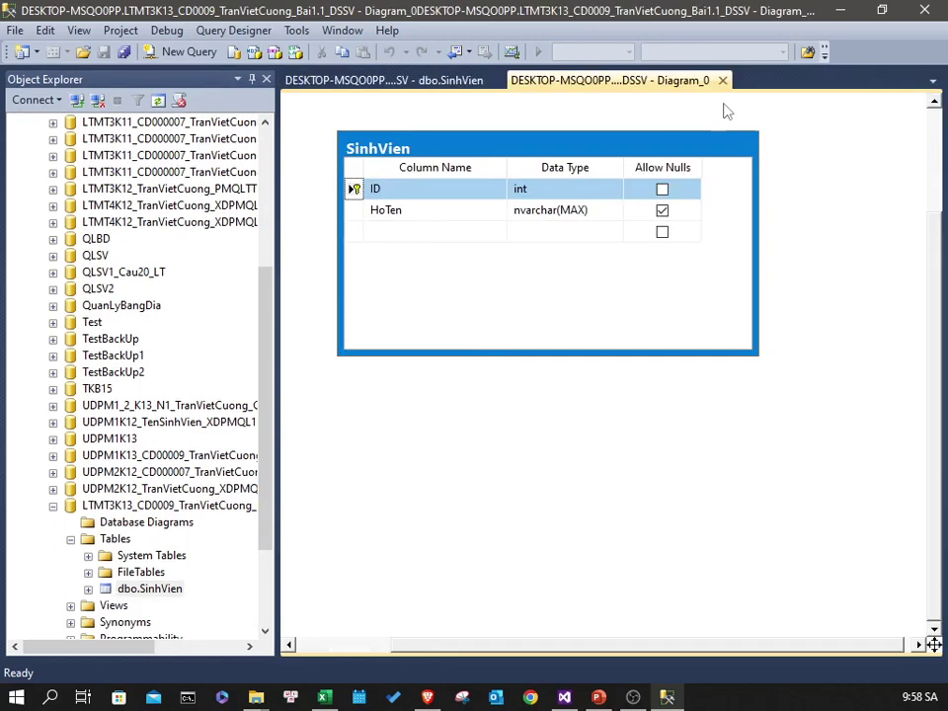
pyautogui.click(439, 84)
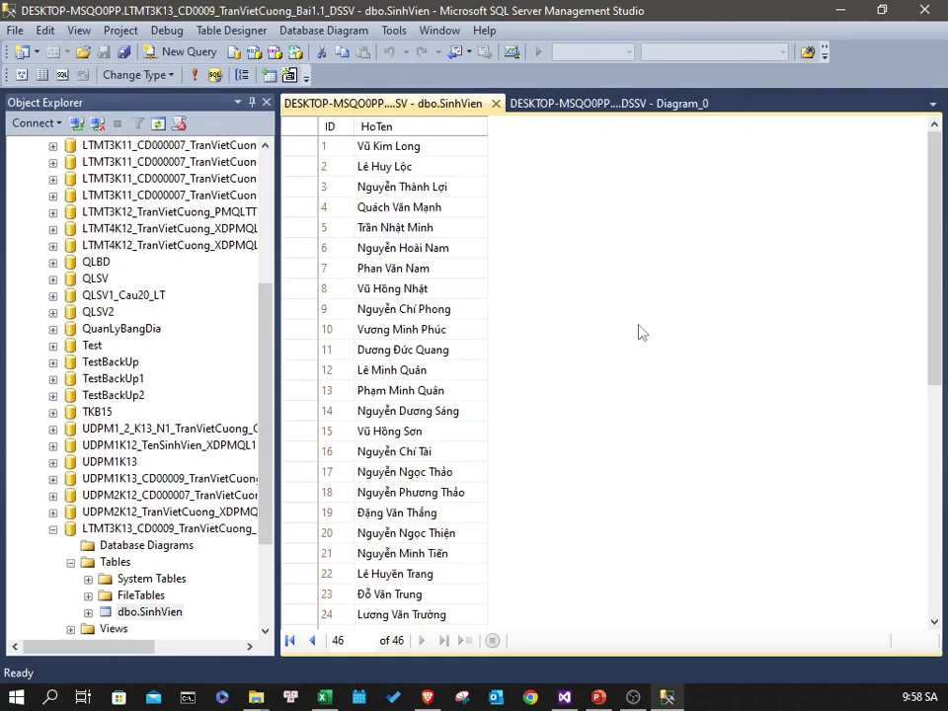
pyautogui.click(568, 84)
pyautogui.click(358, 189)
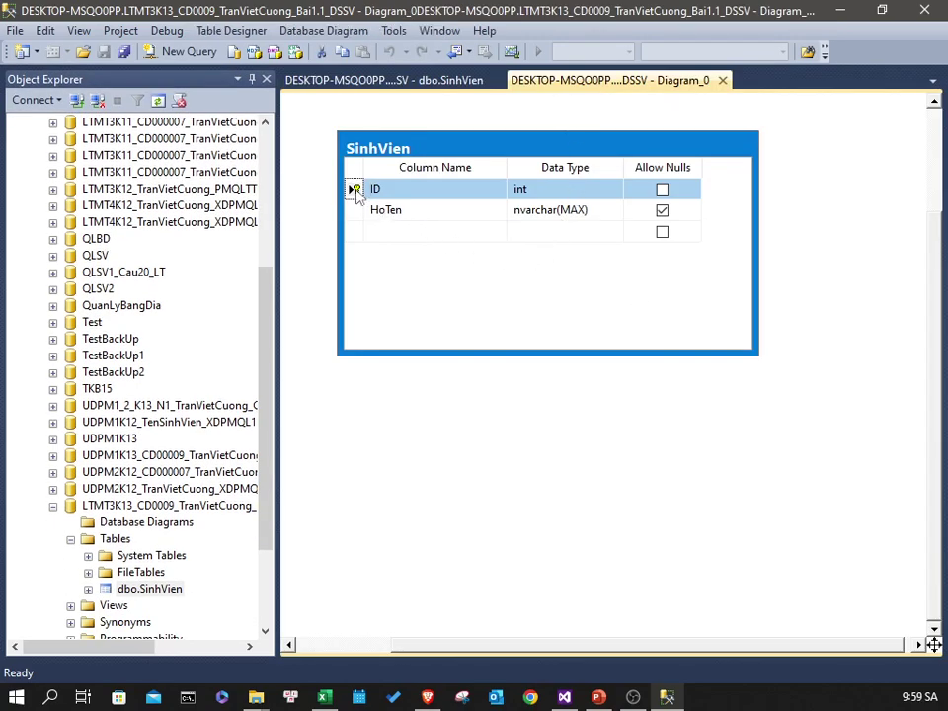
pyautogui.rightClick(357, 190)
pyautogui.click(413, 546)
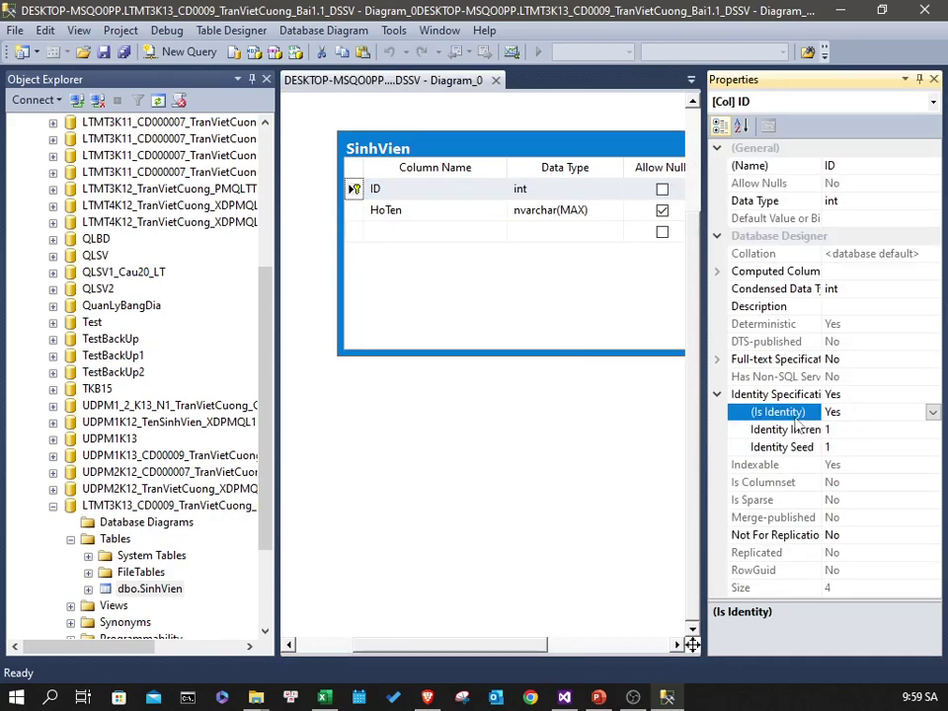
# - Check the ID column's Identity Specification: increment 1 and seed 1
pyautogui.click(878, 430)
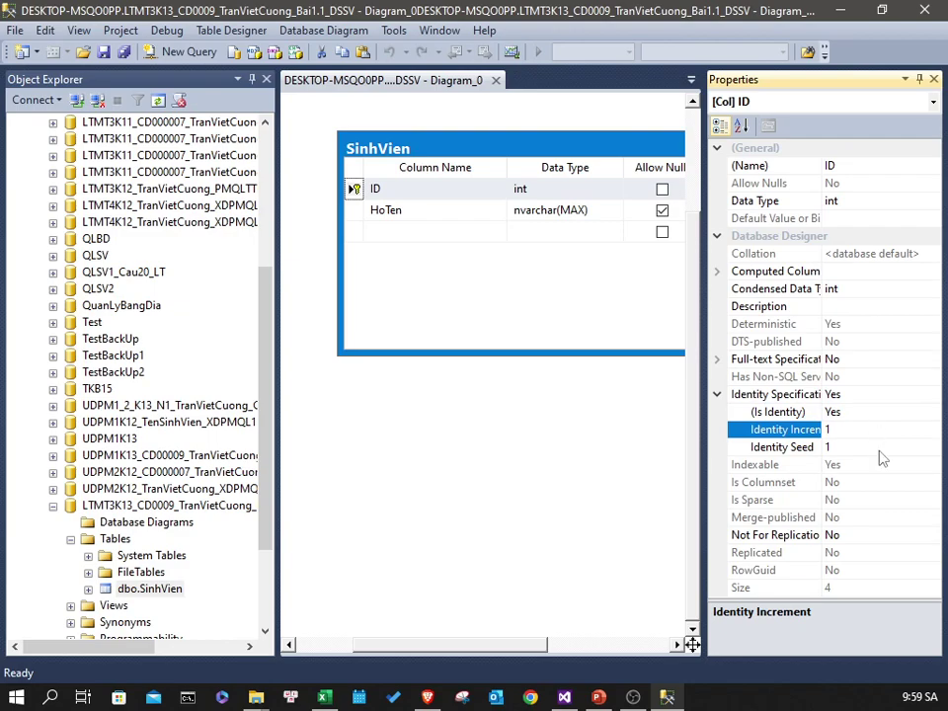
pyautogui.click(882, 448)
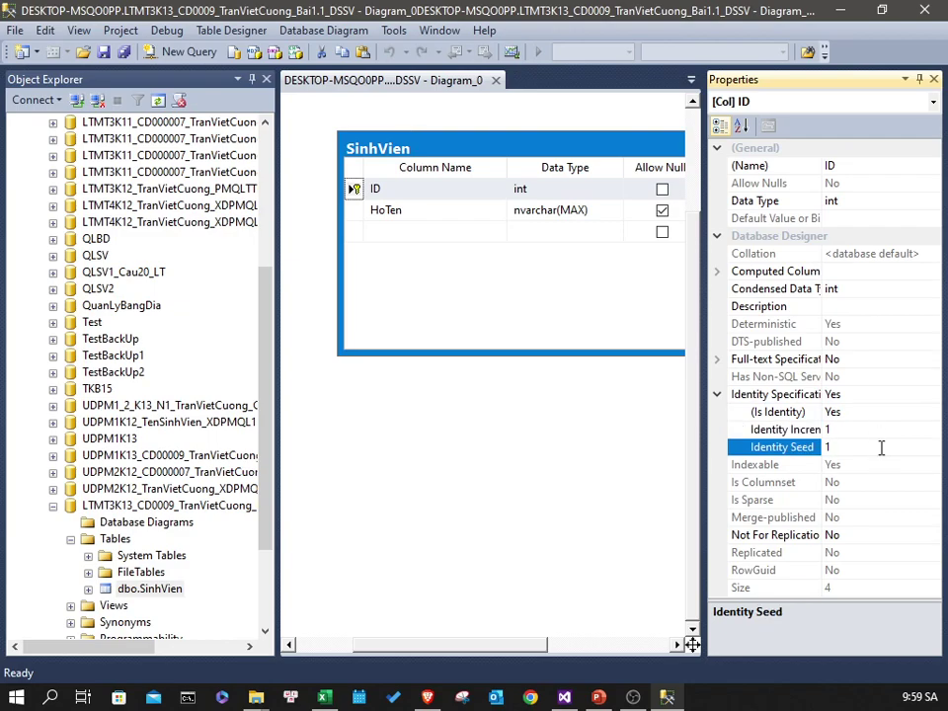
pyautogui.click(880, 435)
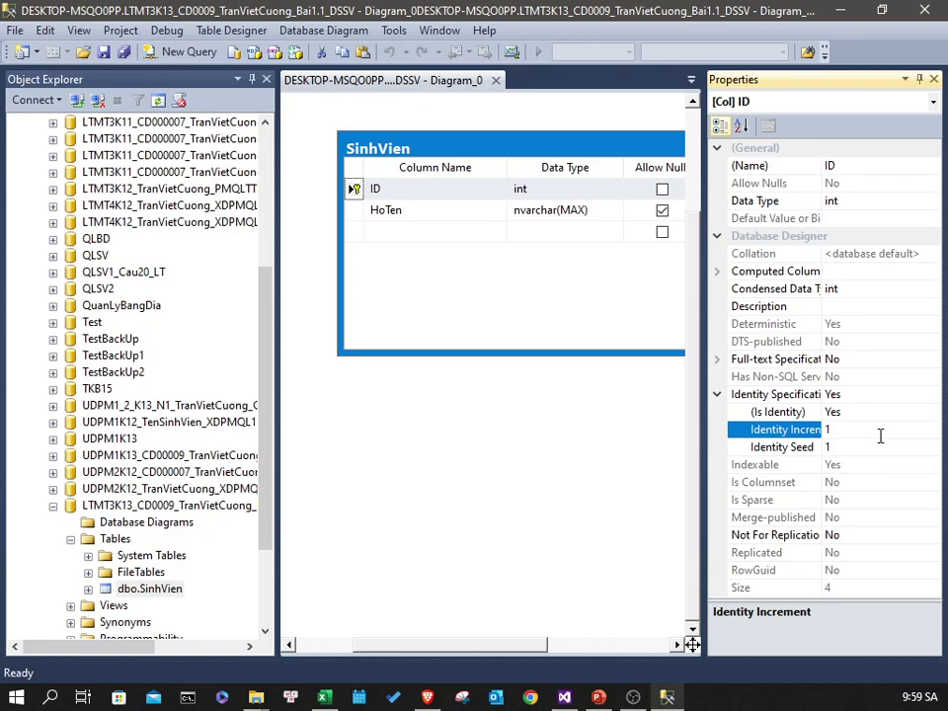
# - Select the SinhVien table in Object Explorer, cancelling the accidental rename
pyautogui.click(158, 590)
pyautogui.click(163, 591)
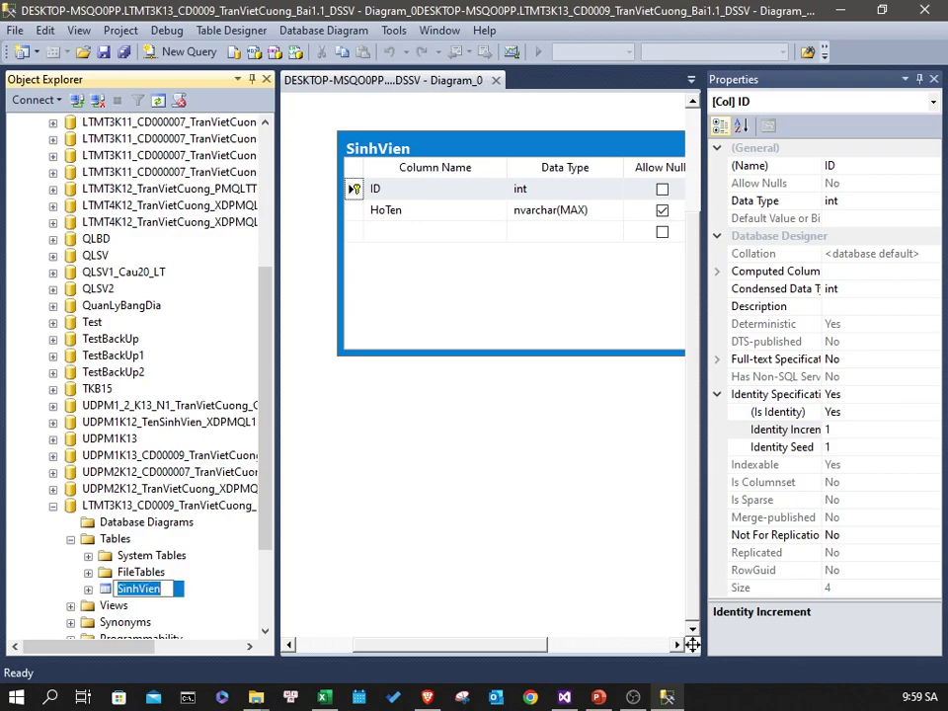
pyautogui.press('Escape')
# - Select the top 1000 rows of dbo.SinhVien, then edit its top 200 rows with Properties closed
pyautogui.rightClick(150, 597)
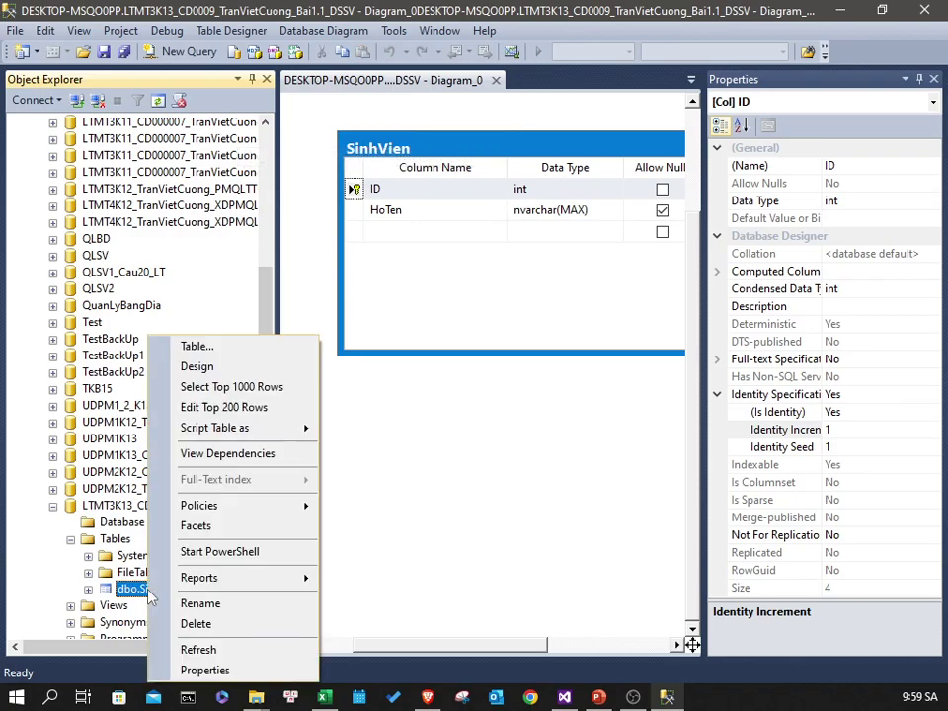
pyautogui.click(227, 387)
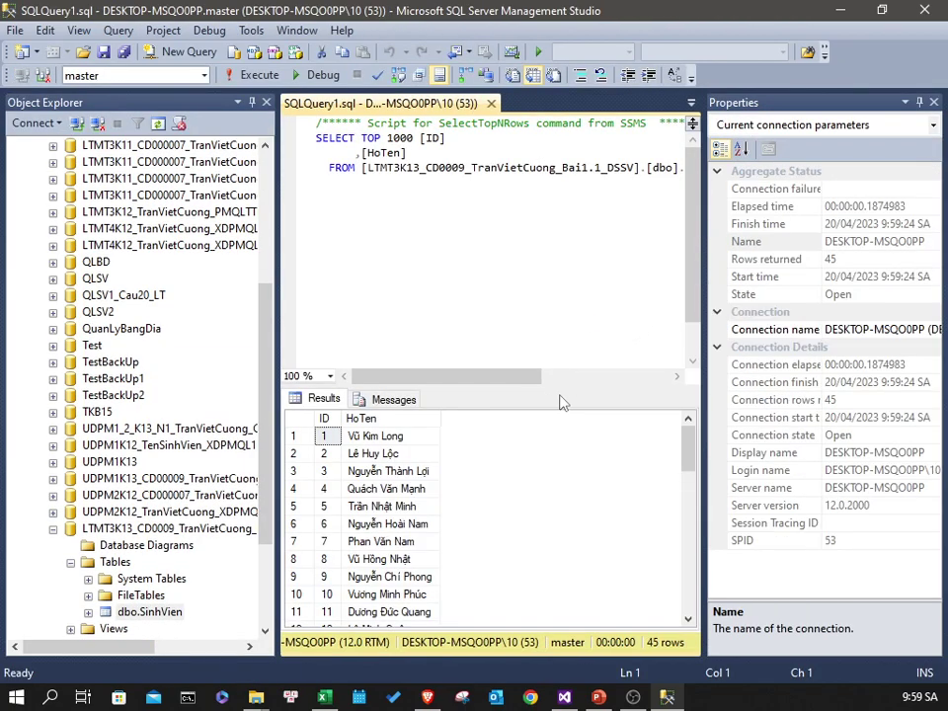
pyautogui.rightClick(138, 613)
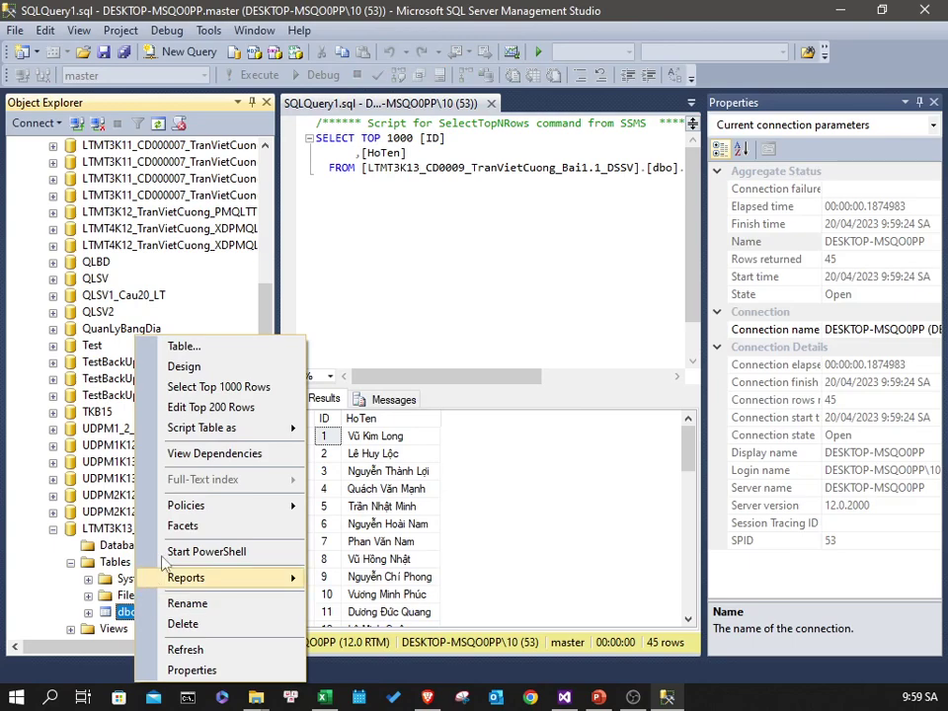
pyautogui.click(209, 407)
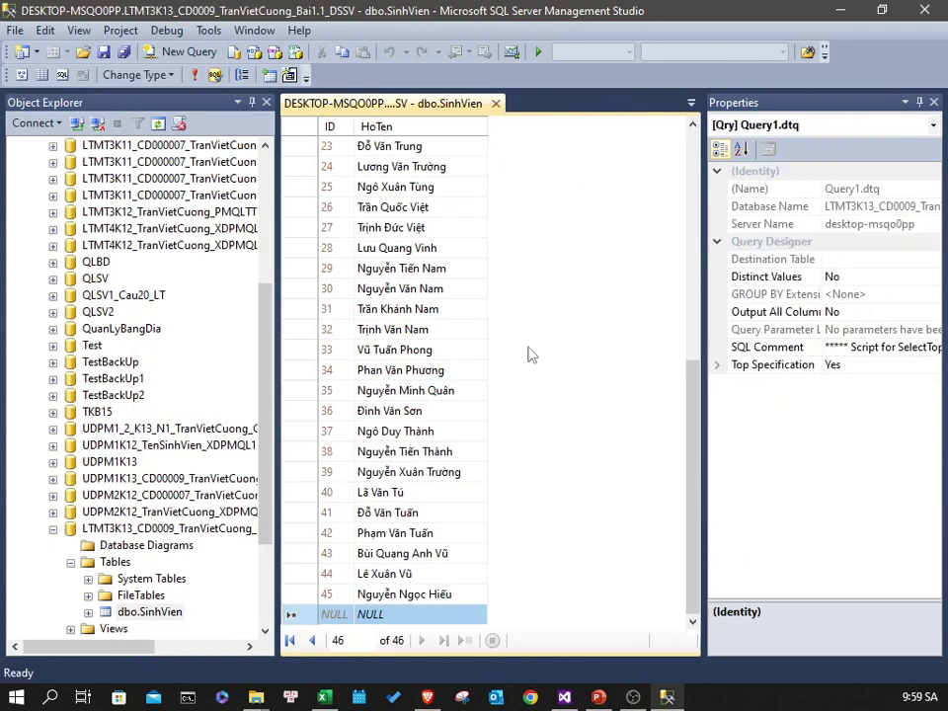
pyautogui.click(934, 102)
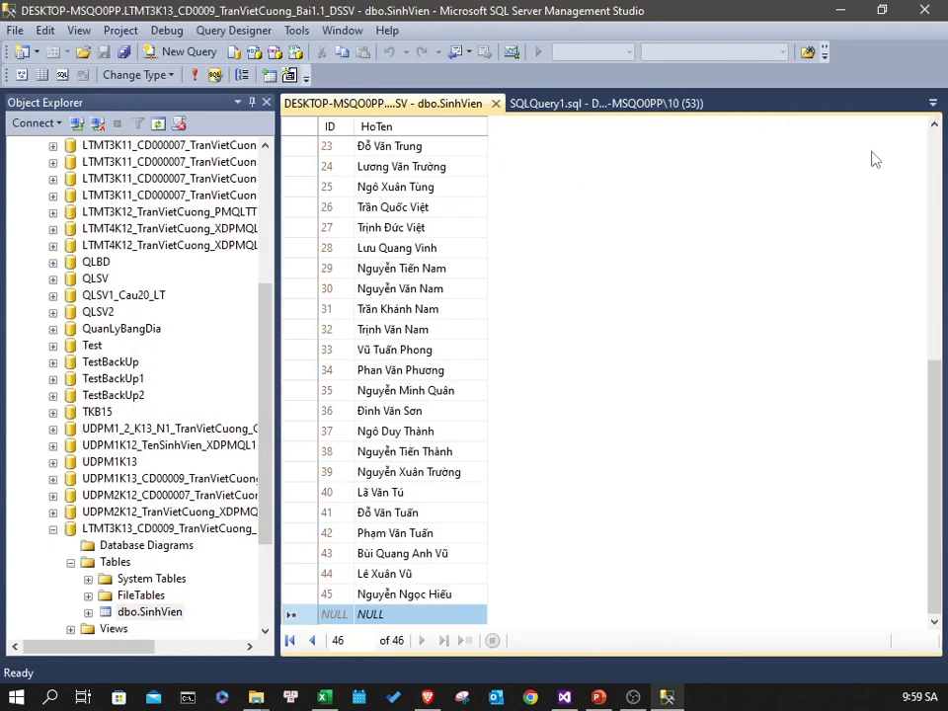
pyautogui.scroll(8, 808, 238)
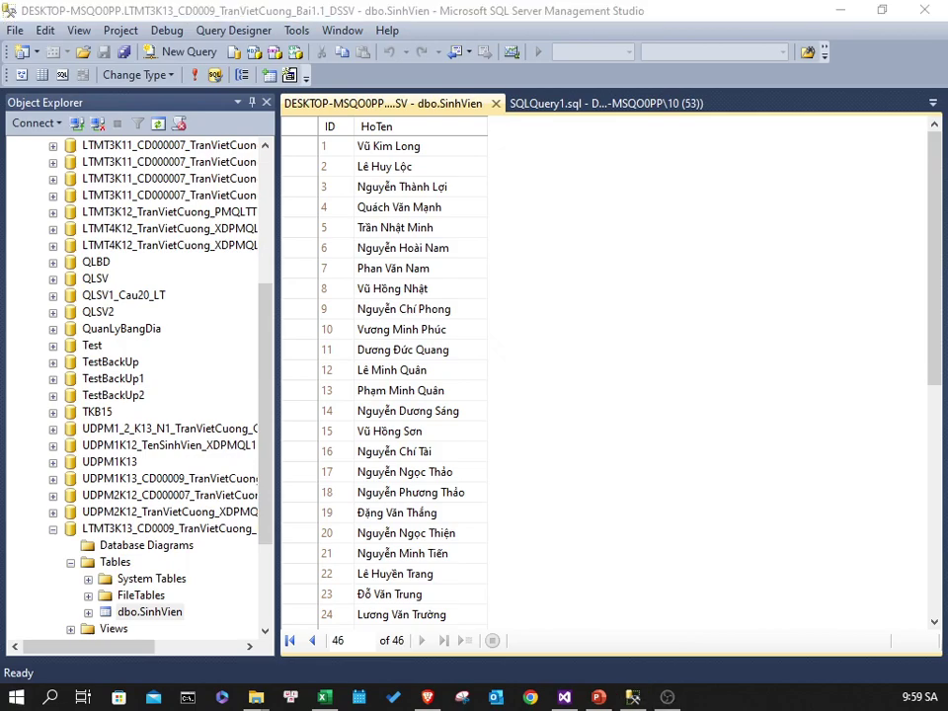
pyautogui.hotkey('alt', 'Tab')
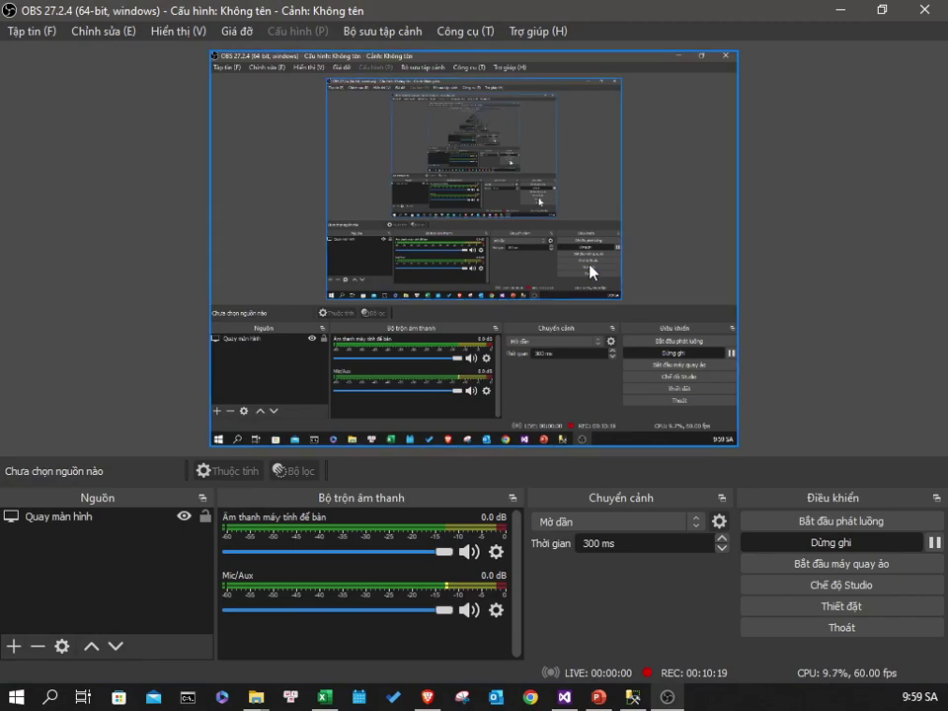
pyautogui.hotkey('alt', 'Tab')
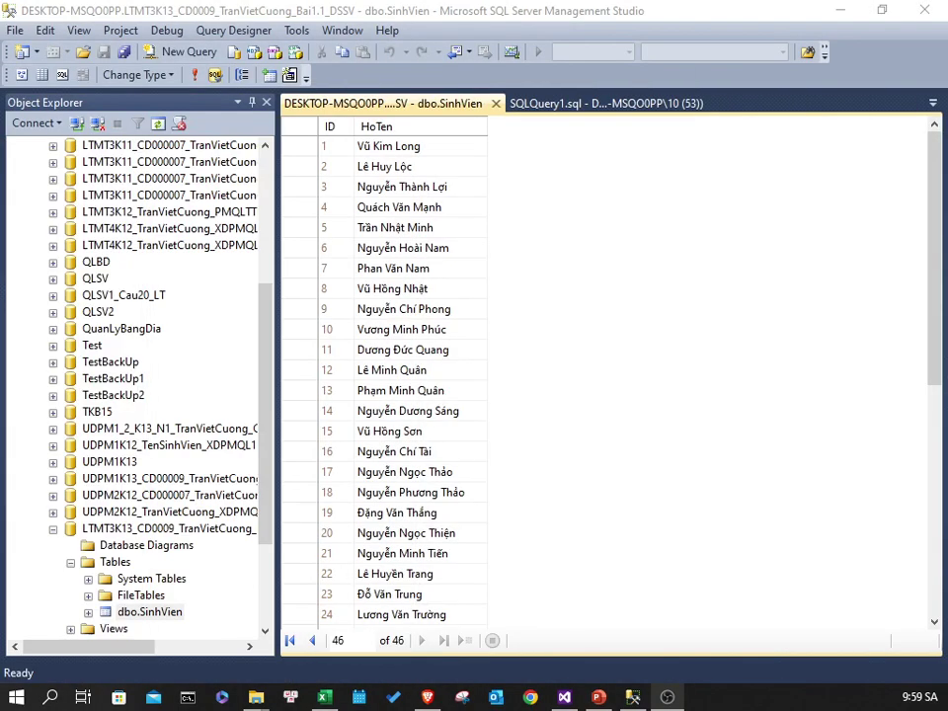